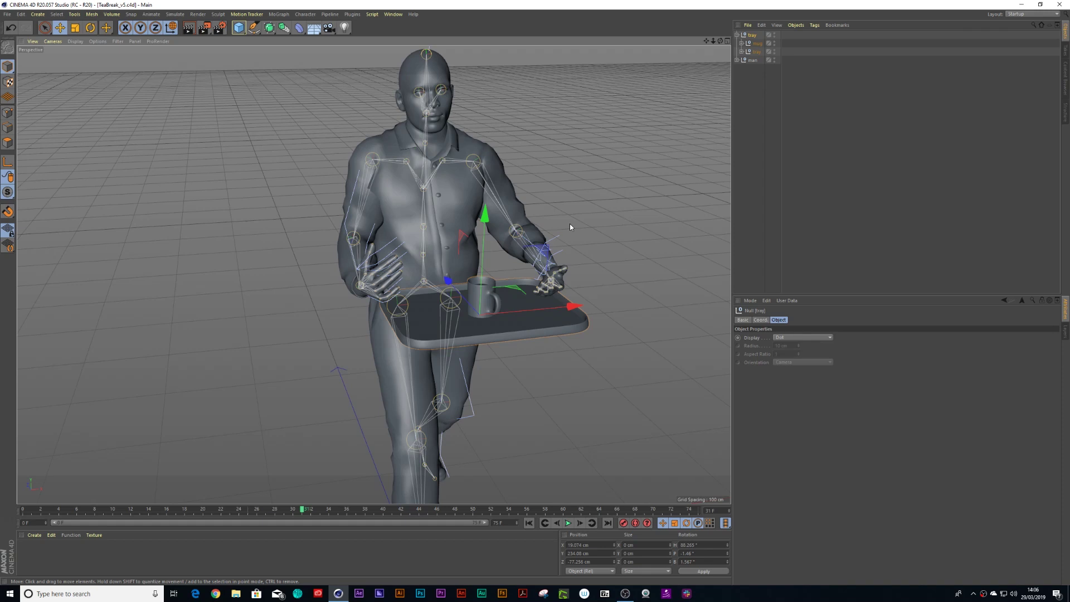
Orbit around the man and tray and play back the animation to review it.
left_click_drag(577, 241, 522, 310, "alt")
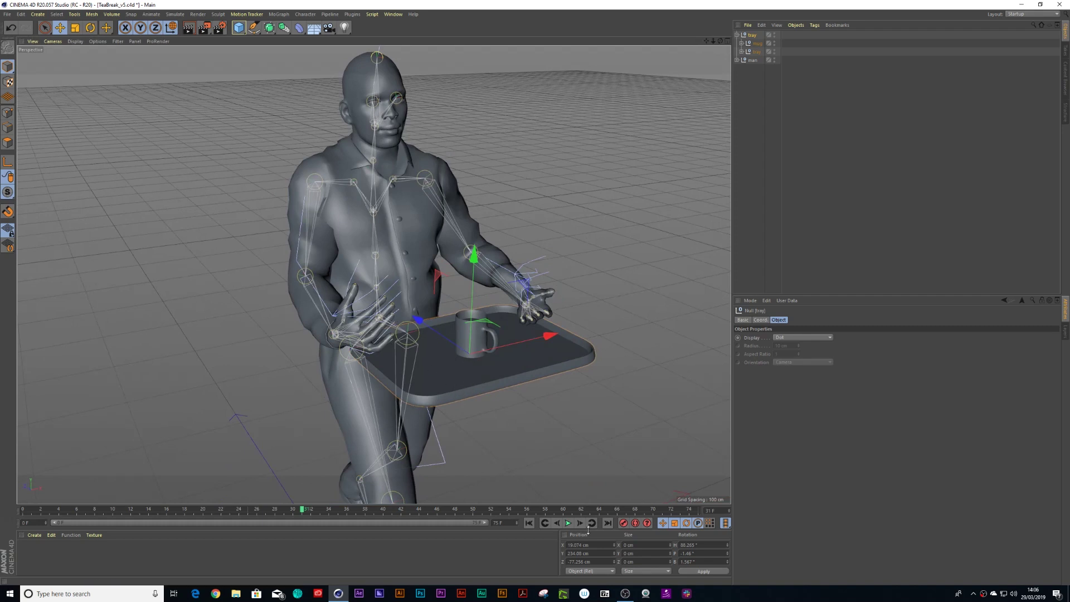
left_click(569, 524)
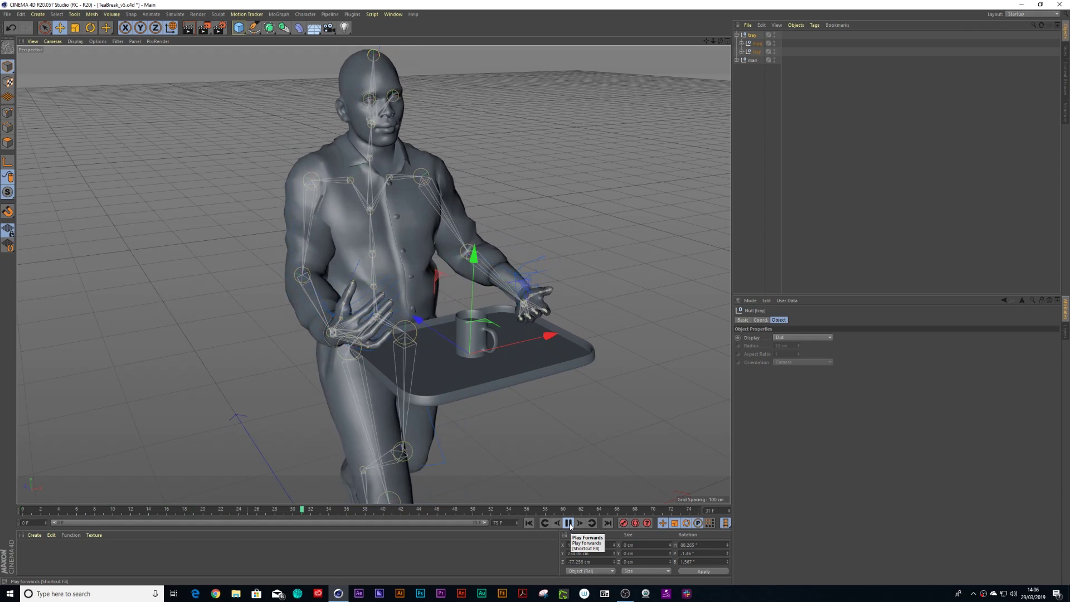
left_click(568, 523)
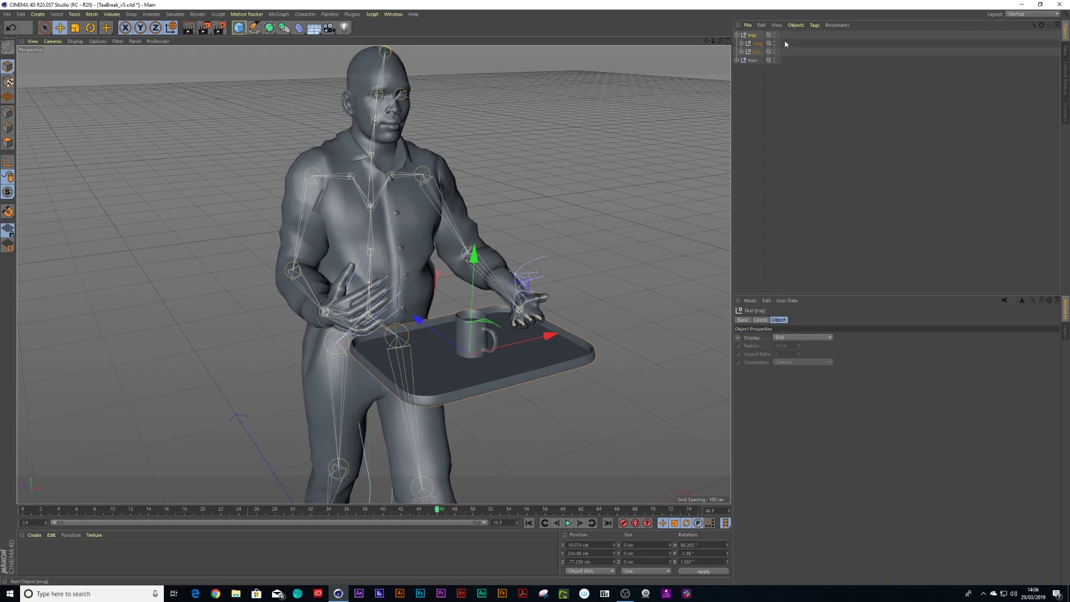
Collapse the tray hierarchy, add a Constraint tag to the tray, and enable PSR.
left_click(737, 35)
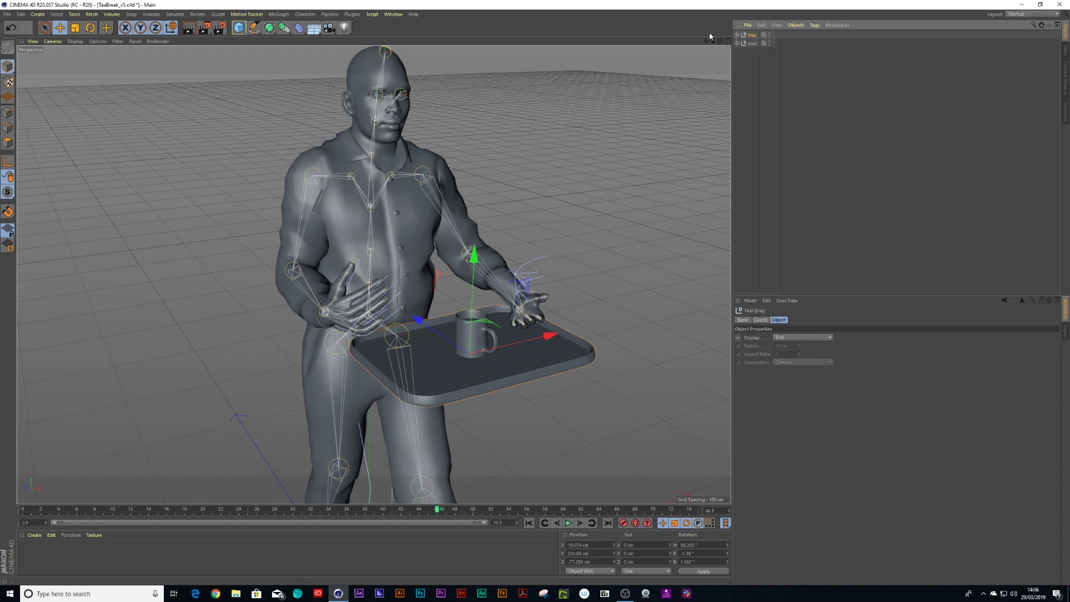
left_click(814, 25)
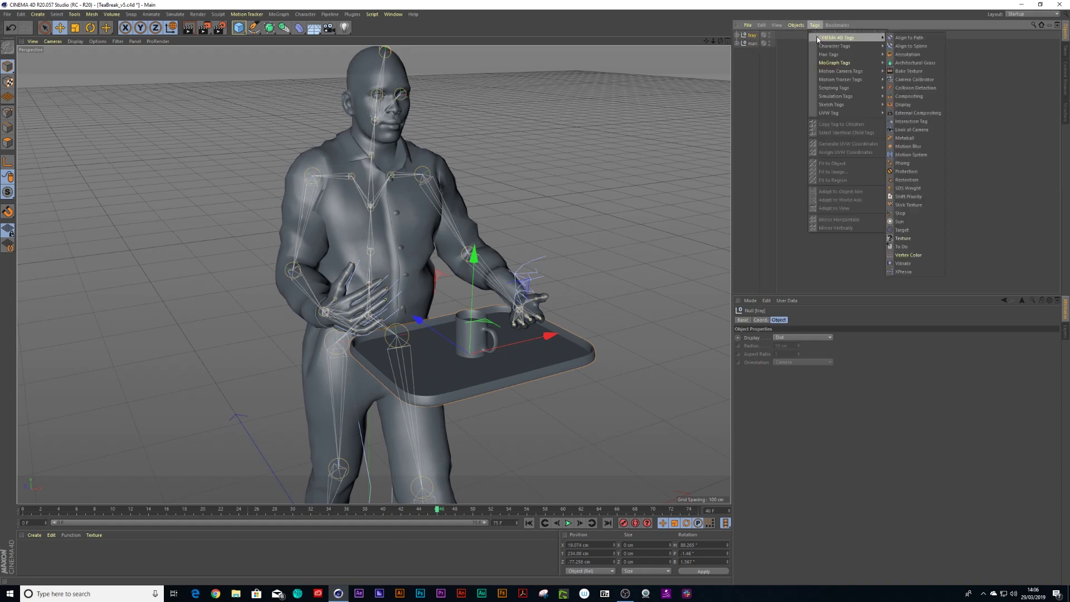
mouse_move(822, 46)
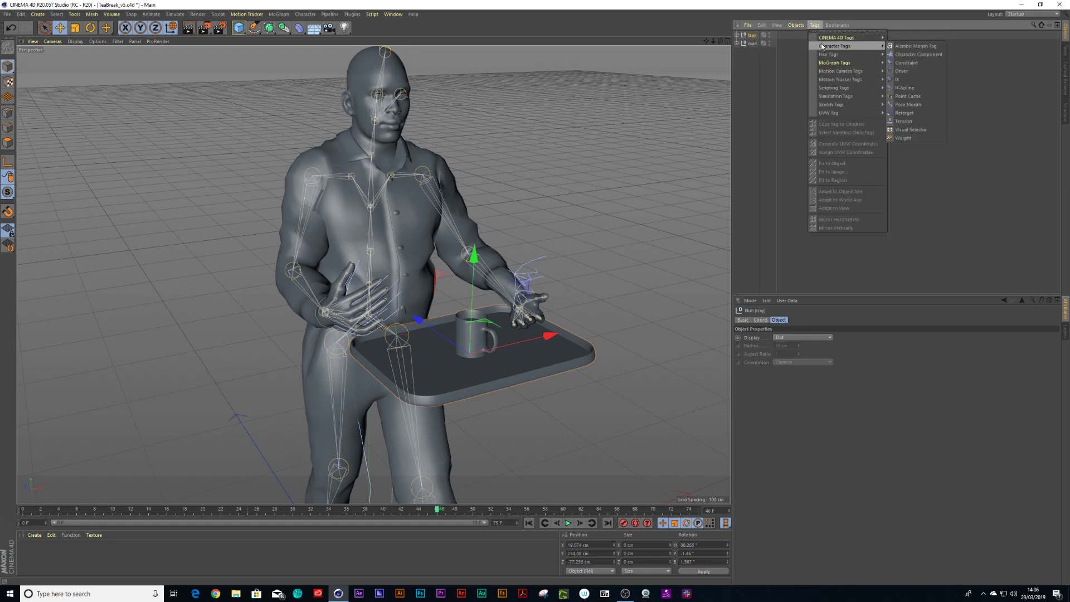
left_click(908, 63)
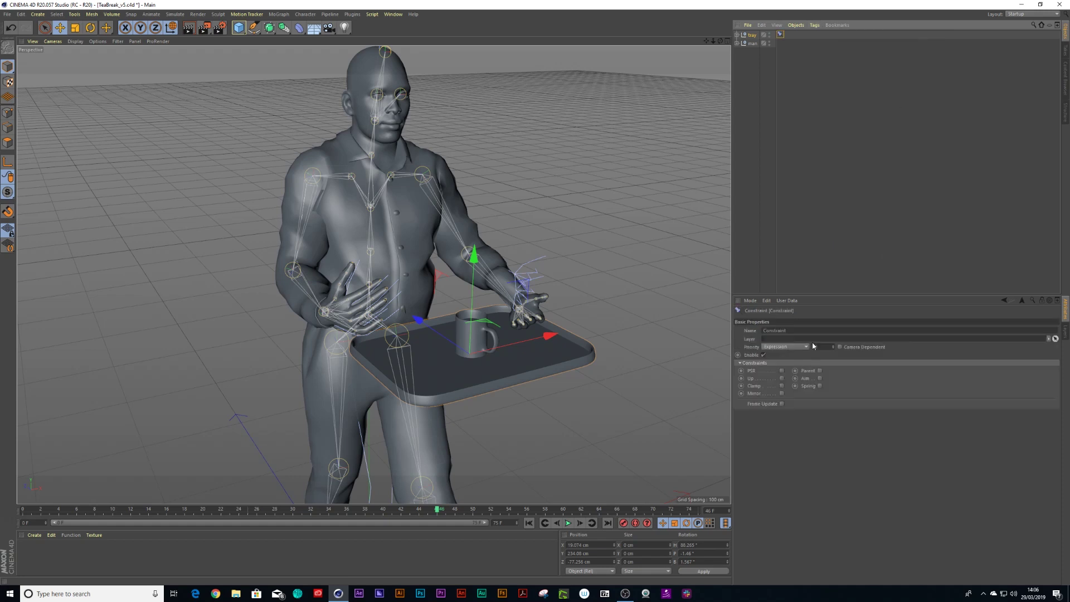
left_click(782, 372)
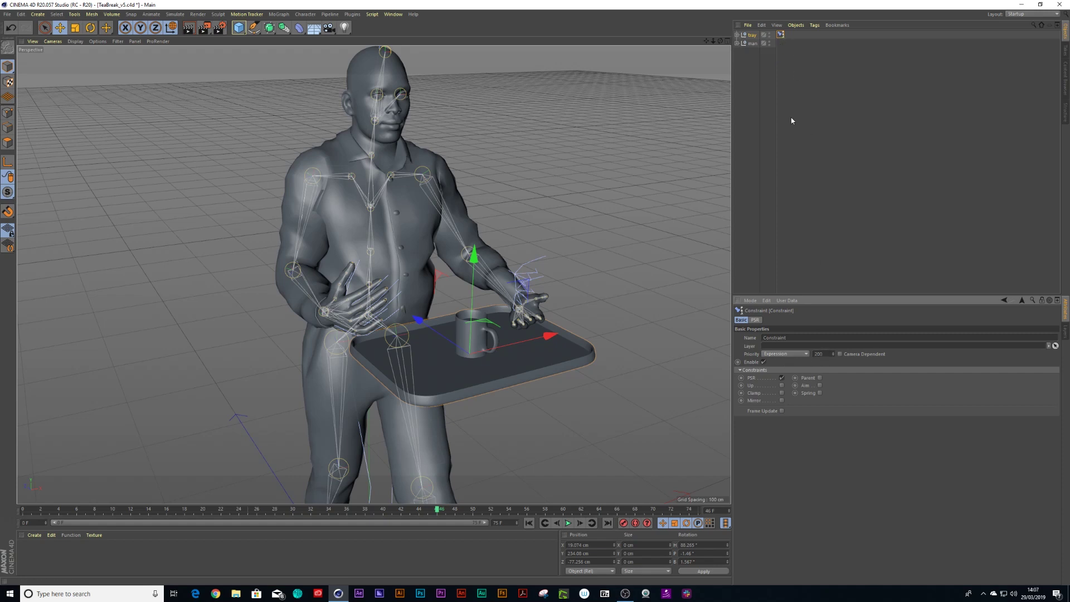
Add a second PSR target slot and expand the man's skeleton down to the hand joints.
left_click(755, 320)
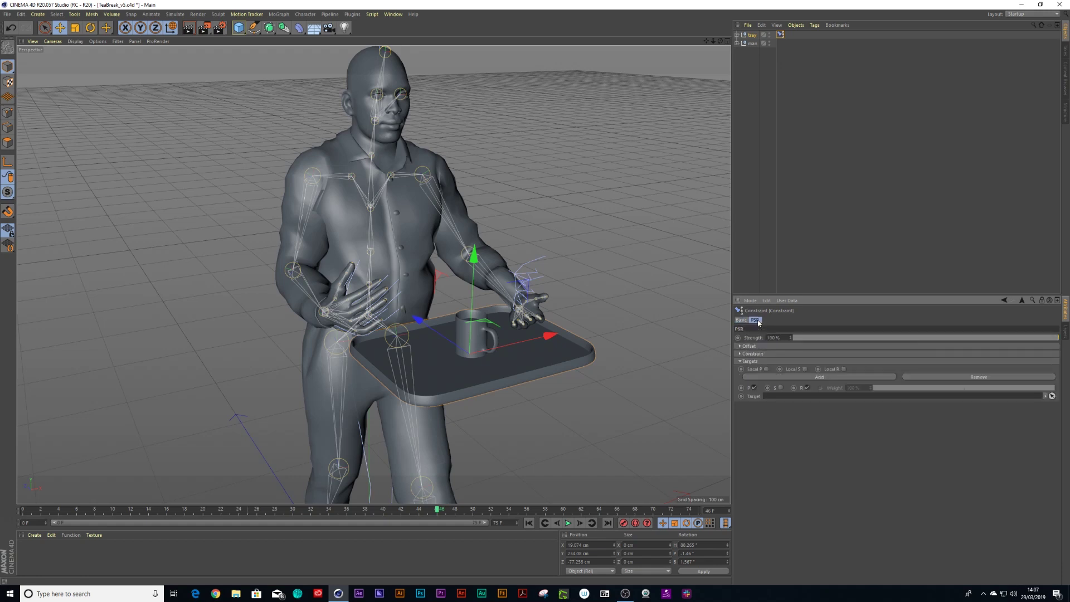
left_click(803, 377)
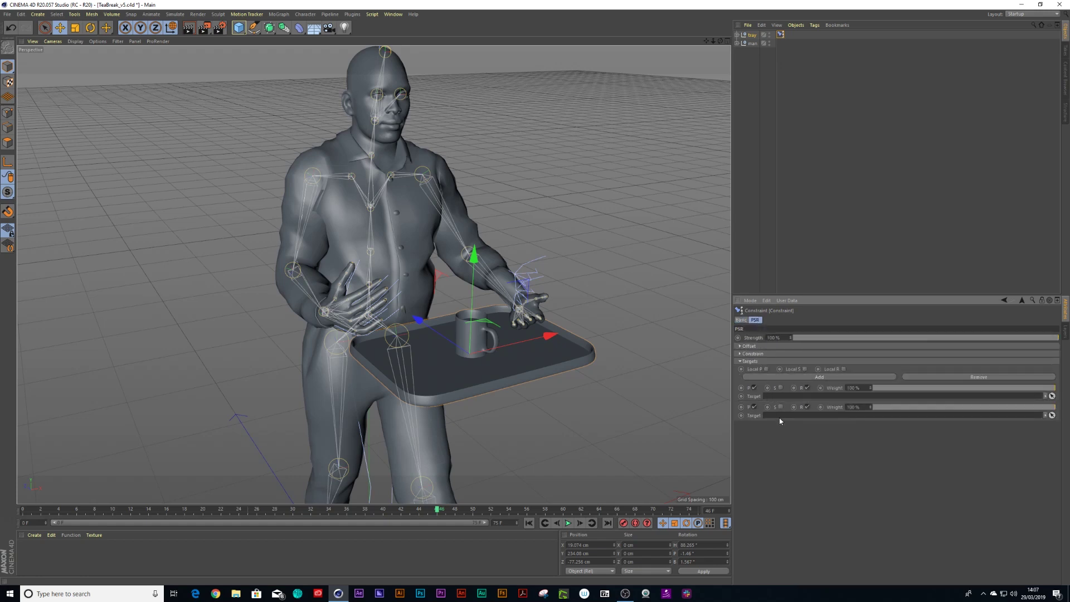
left_click(737, 43)
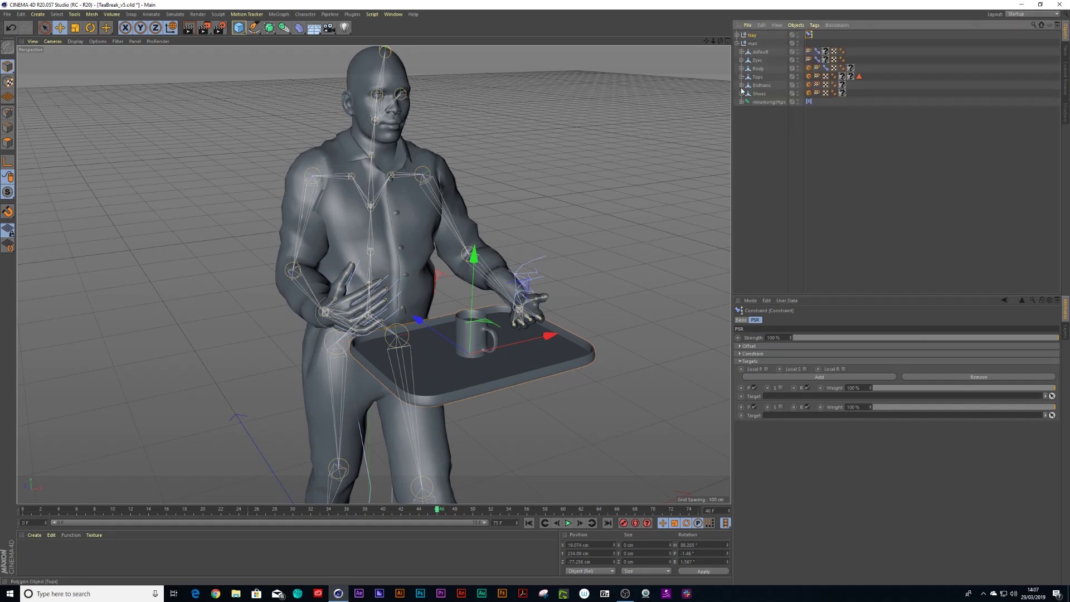
left_click(742, 102, "ctrl")
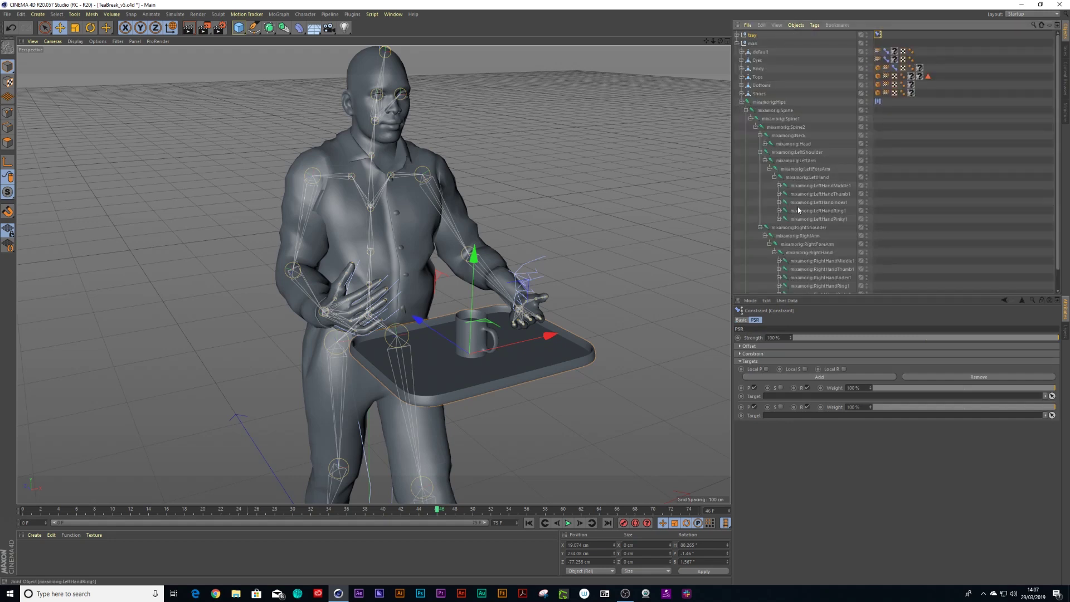
left_click(810, 177)
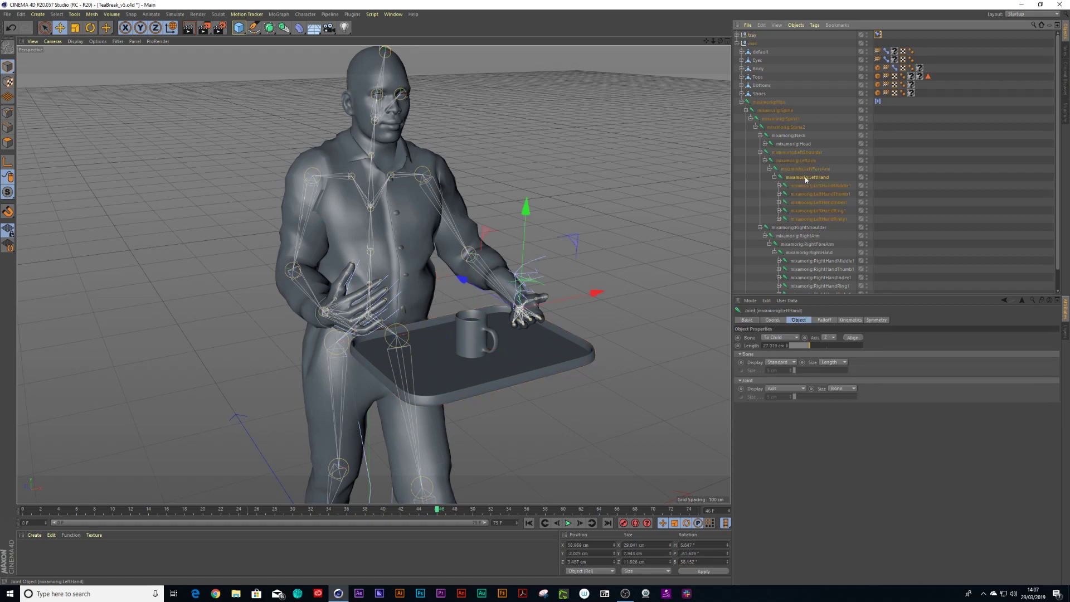
Set mixamorig:LeftHand and mixamorig:RightHand as the two PSR targets and play the animation.
left_click(879, 34)
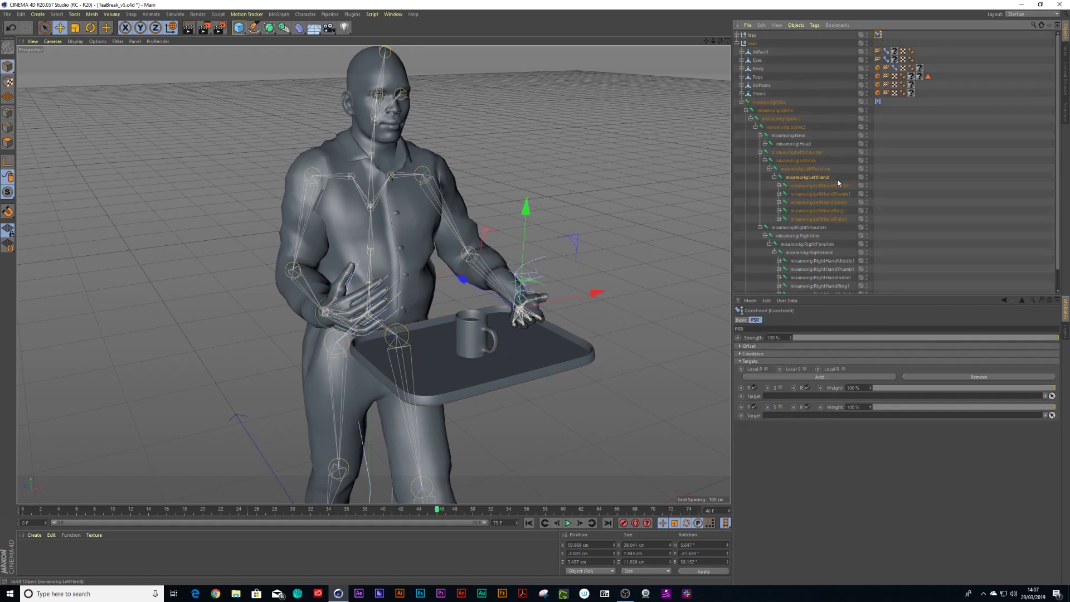
left_click_drag(804, 179, 791, 397)
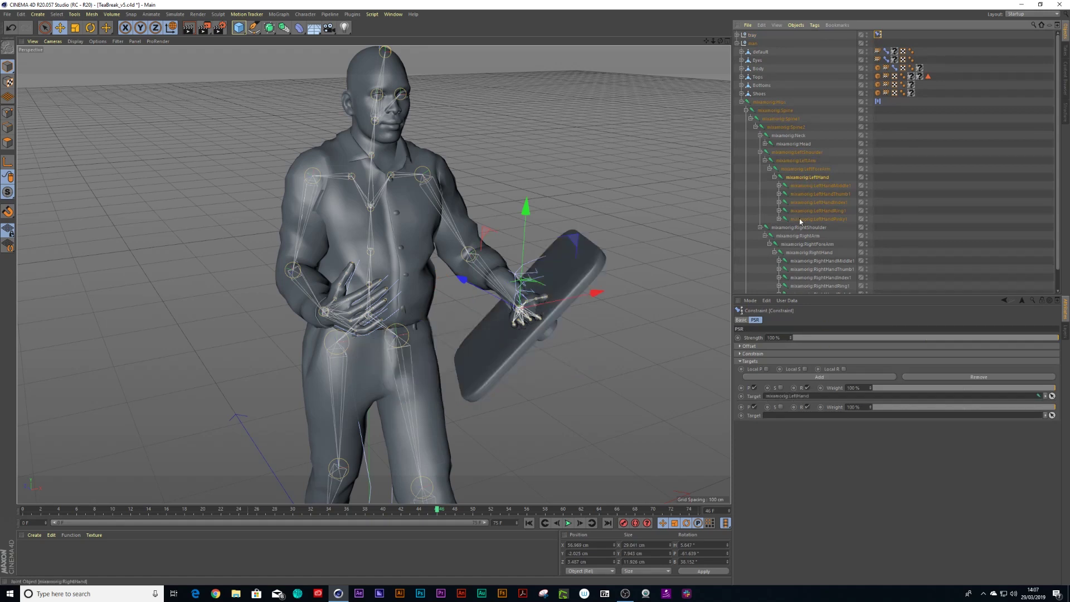
scroll(831, 253, "down", 2)
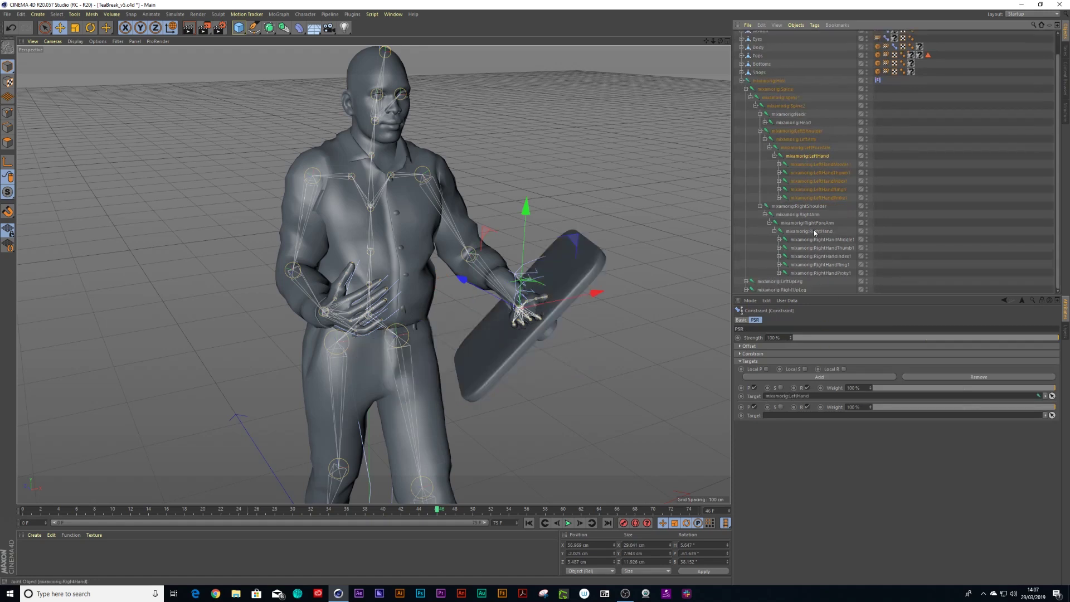
left_click_drag(816, 238, 794, 417)
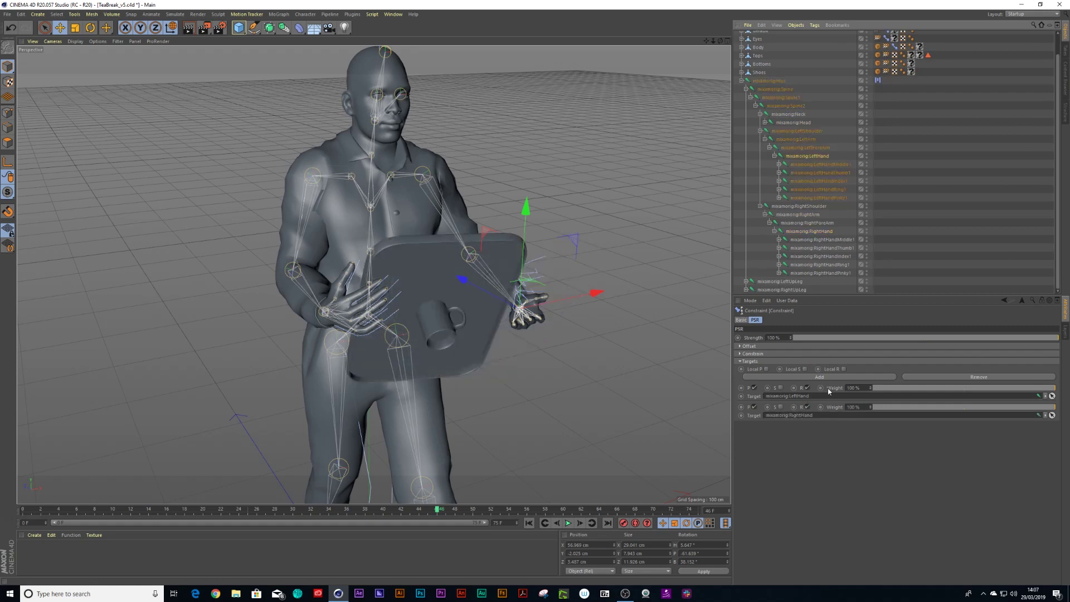
left_click(568, 522)
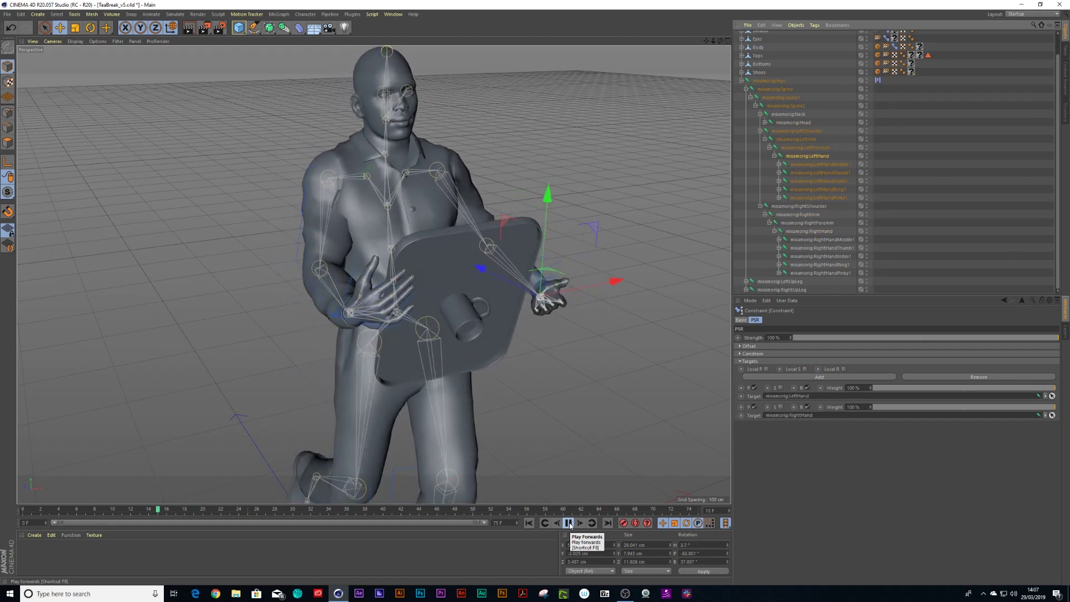
Stop playback and select the child null inside the tray group, undoing its rename.
left_click(568, 523)
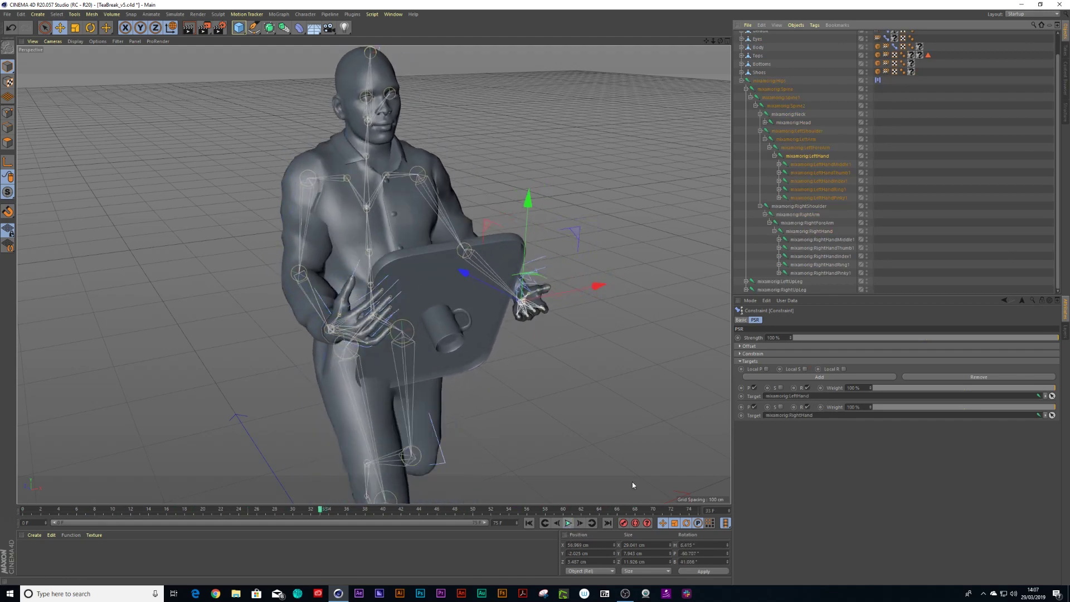
left_click(741, 81)
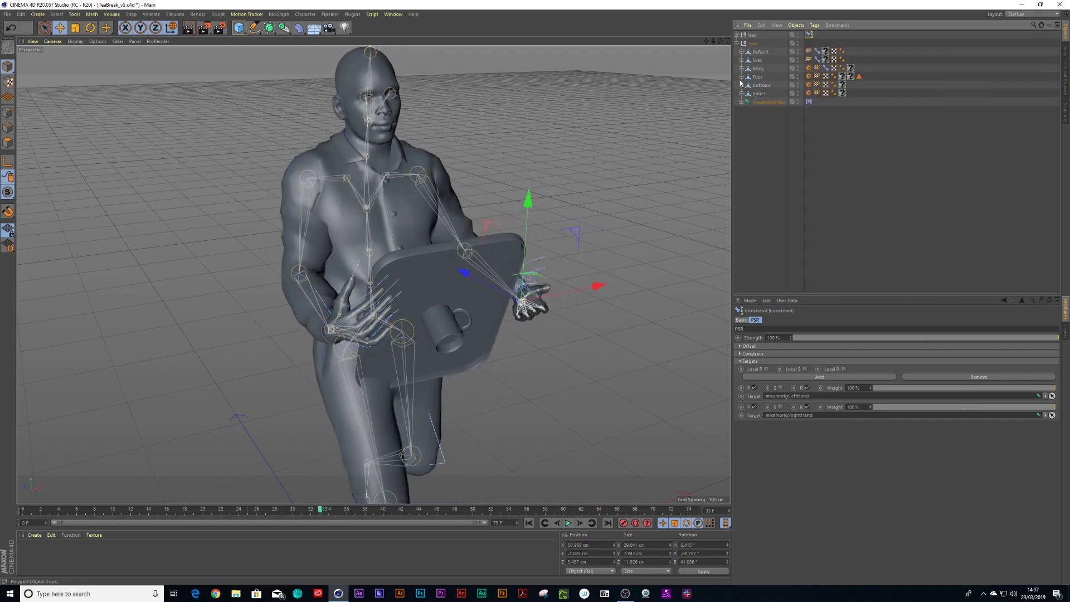
left_click(752, 36)
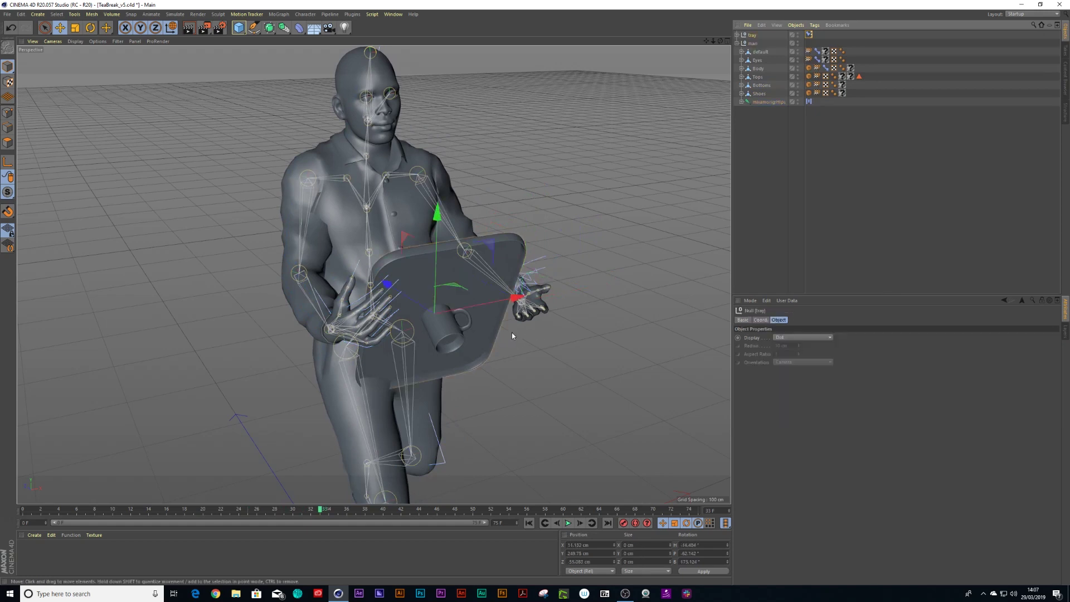
key("r")
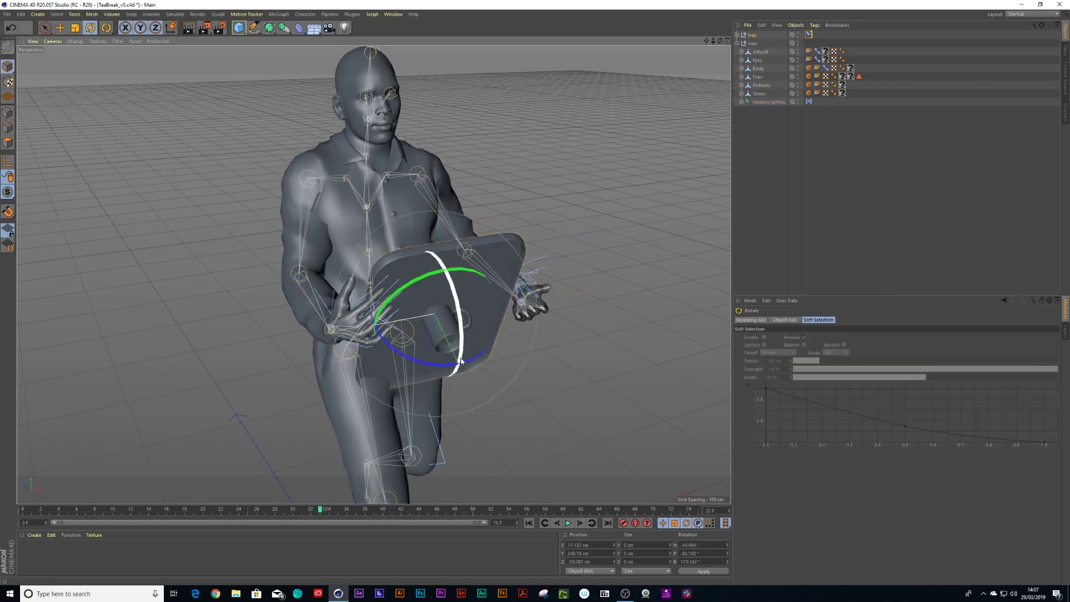
left_click(737, 34)
left_click(757, 49)
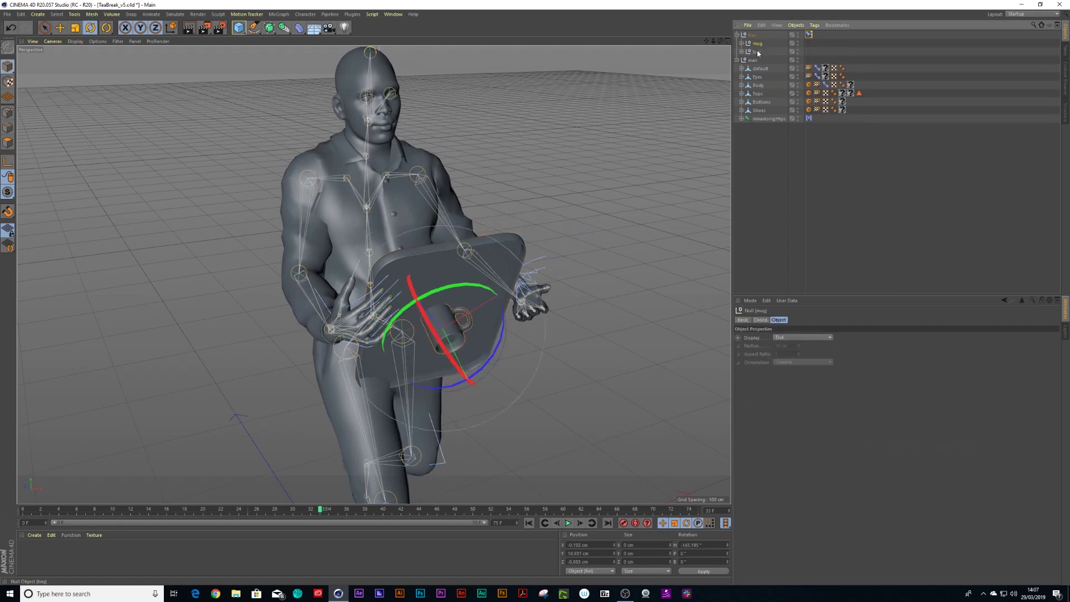
key("ctrl+z")
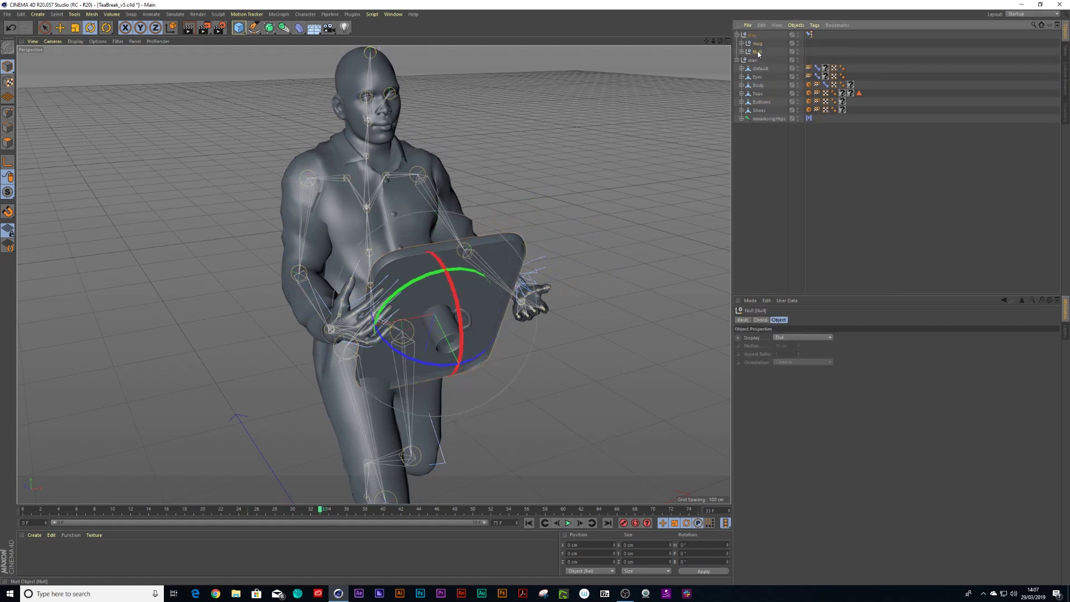
Move the mug under the child null and rename that null 'tray'.
left_click(742, 43)
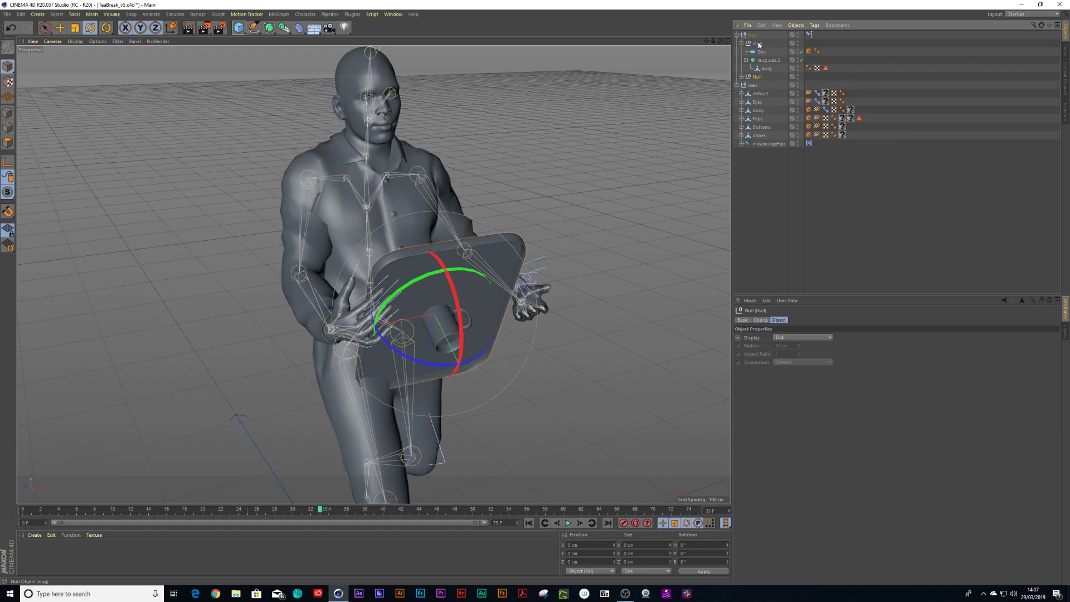
left_click_drag(758, 66, 760, 79)
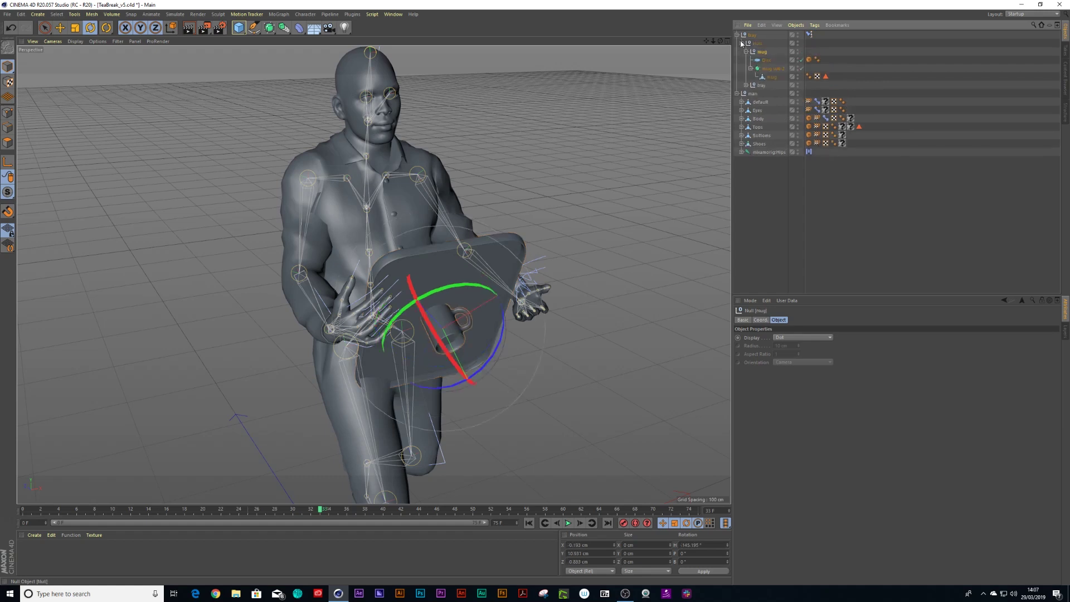
left_click(742, 43)
left_click(757, 45)
double_click(757, 46)
type("tray")
key("Return")
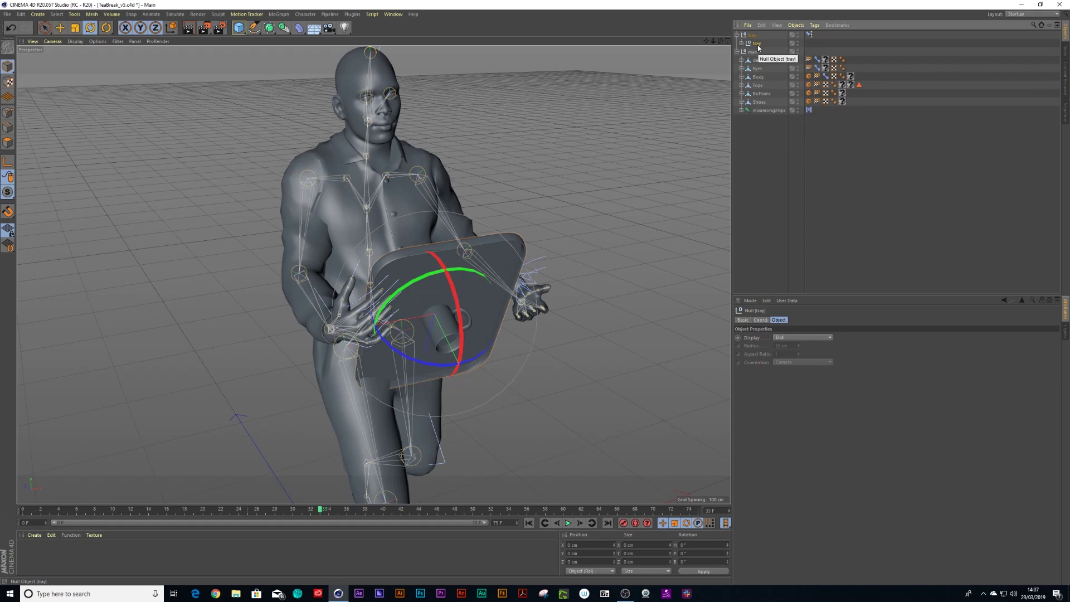
Rotate the child tray to about 94° pitch and raise it with the mug into place.
left_click(751, 36)
left_click(771, 44)
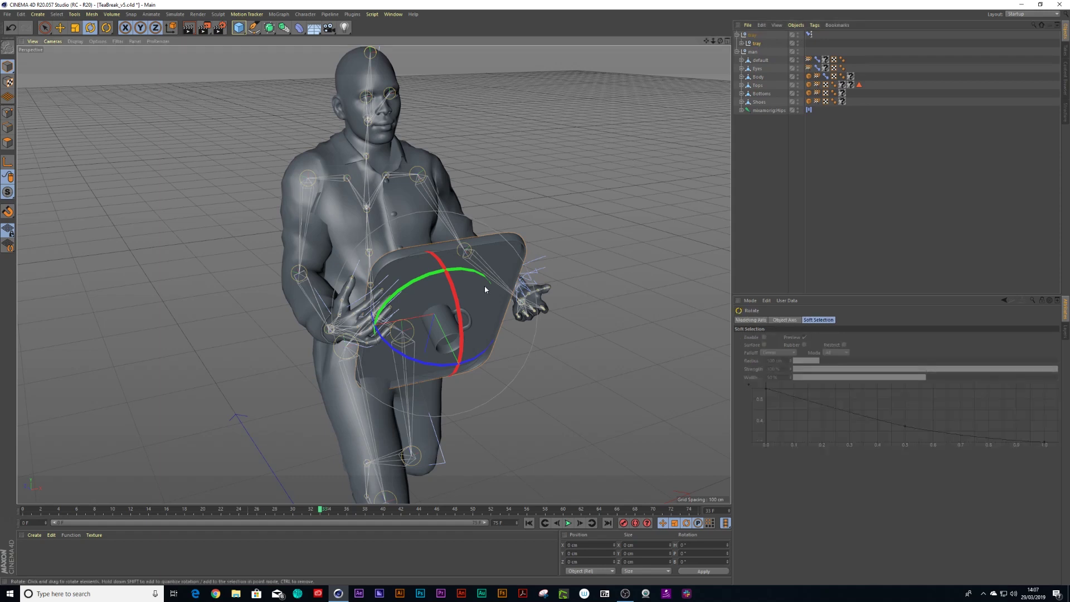
left_click_drag(460, 333, 411, 147)
left_click_drag(398, 337, 539, 335)
scroll(473, 338, "up", 1)
left_click_drag(474, 337, 464, 348, "alt")
key("space")
left_click_drag(440, 209, 438, 194)
left_click_drag(488, 331, 551, 315)
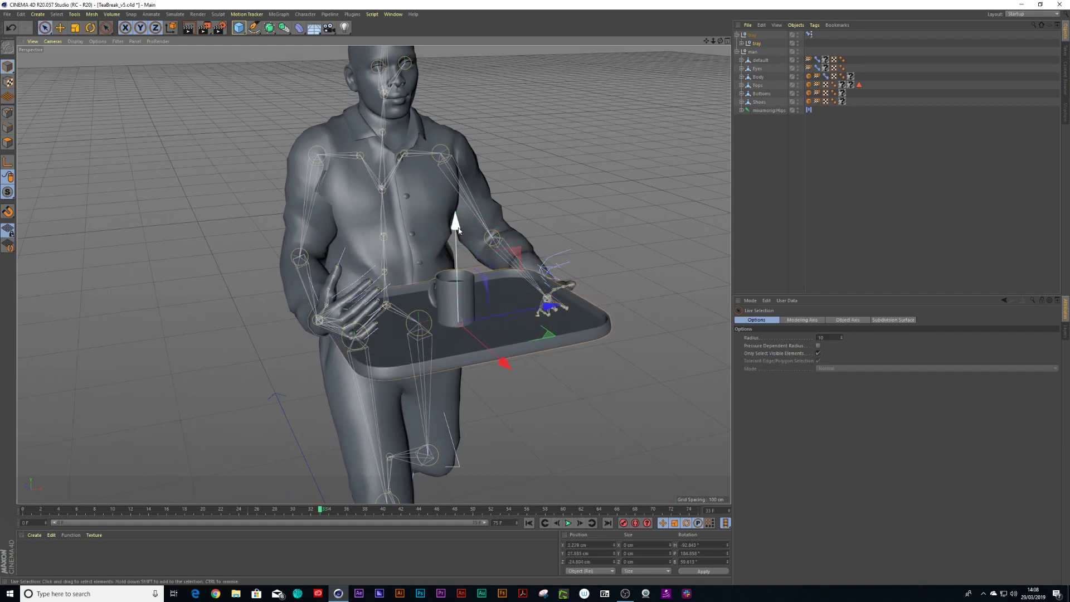
left_click_drag(455, 224, 454, 217)
Check the motion on playback, then frame the tray over the character's shoulder and add a camera there.
left_click(568, 524)
left_click(568, 522)
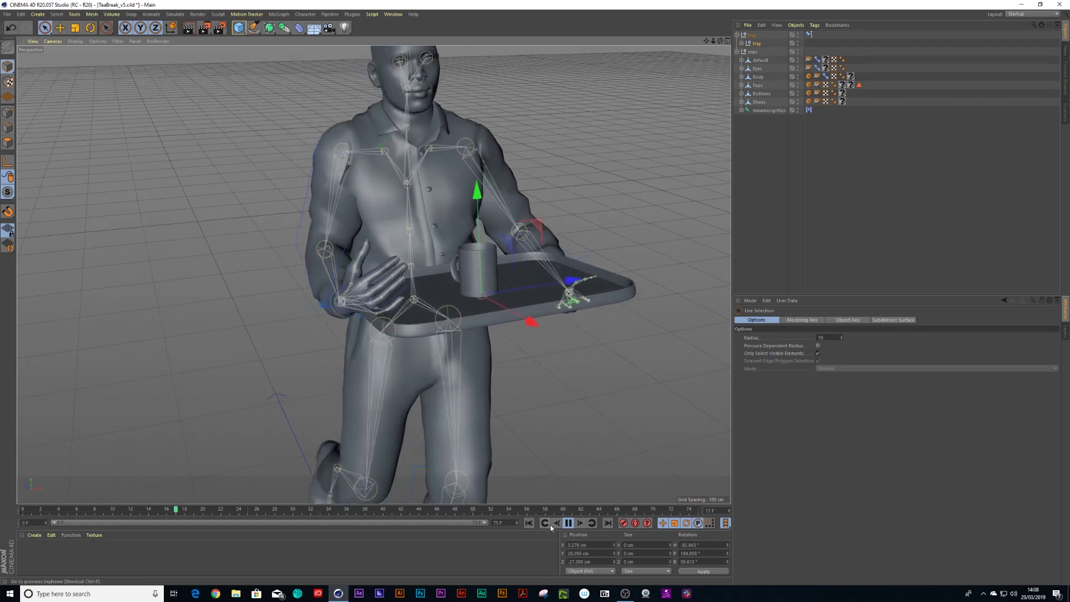
left_click(568, 525)
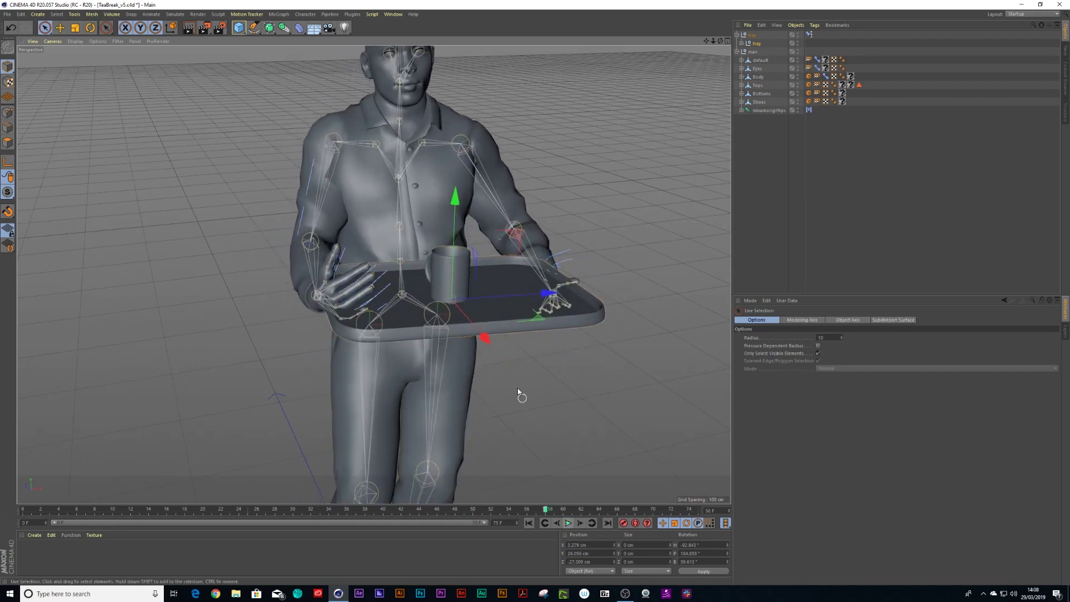
left_click_drag(518, 387, 429, 362, "alt")
right_click_drag(390, 361, 423, 345, "alt")
middle_click_drag(386, 438, 394, 343, "alt")
right_click_drag(380, 362, 391, 357, "alt")
left_click_drag(390, 357, 361, 361, "alt")
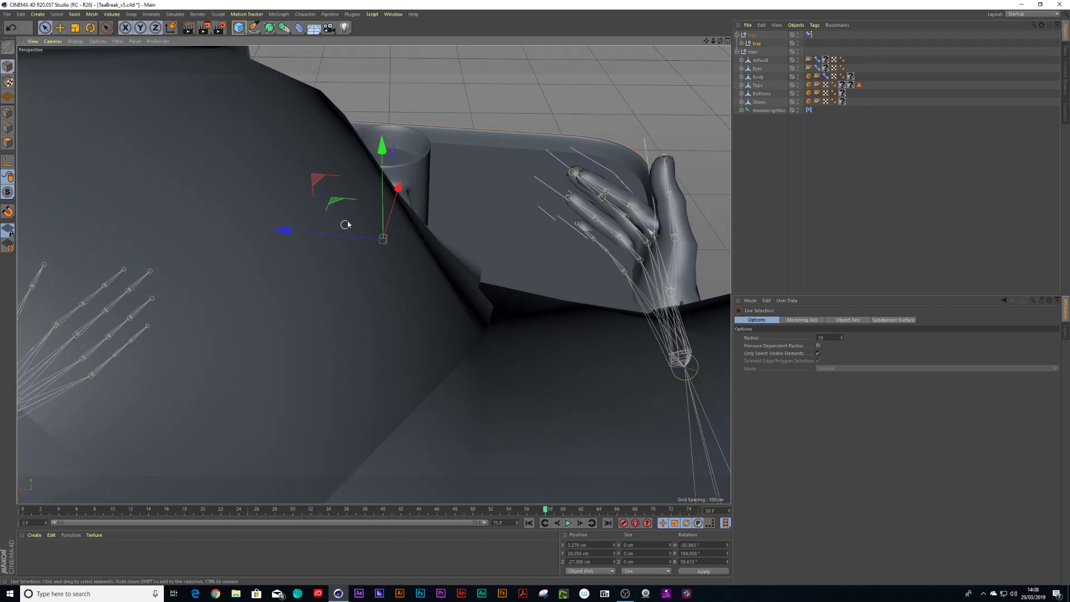
left_click_drag(331, 33, 372, 43)
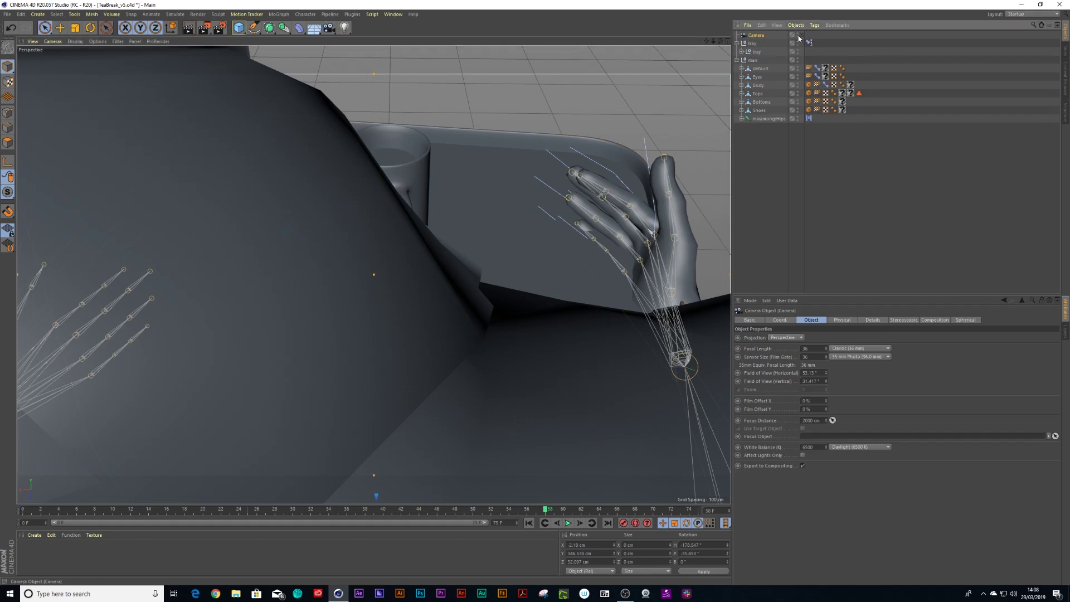
Set the camera focal length to Super Wide (15 mm) and start aiming it down at the tray.
left_click(849, 349)
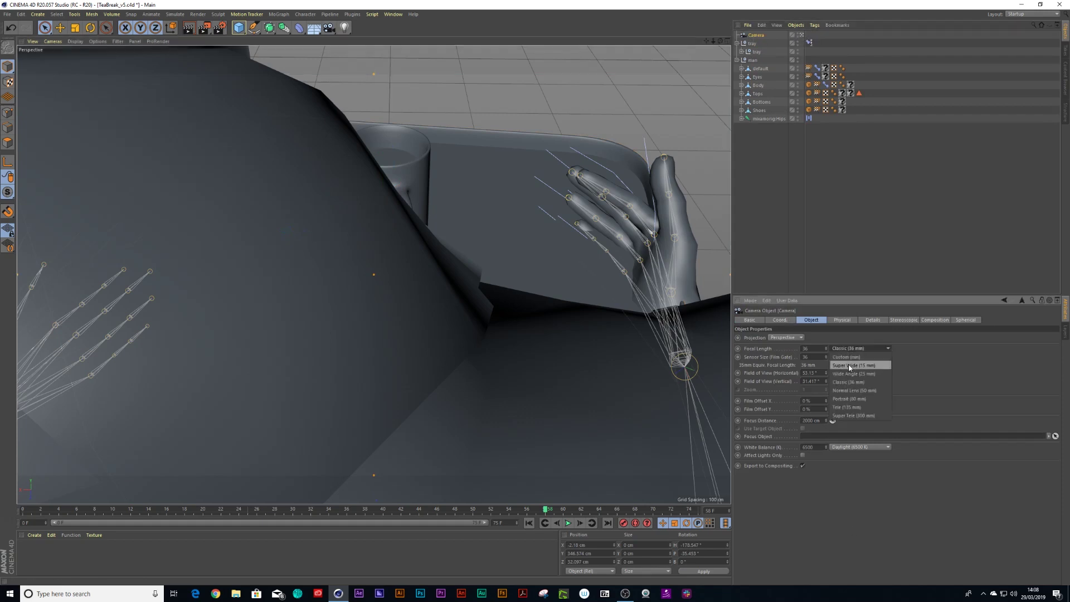
left_click(850, 366)
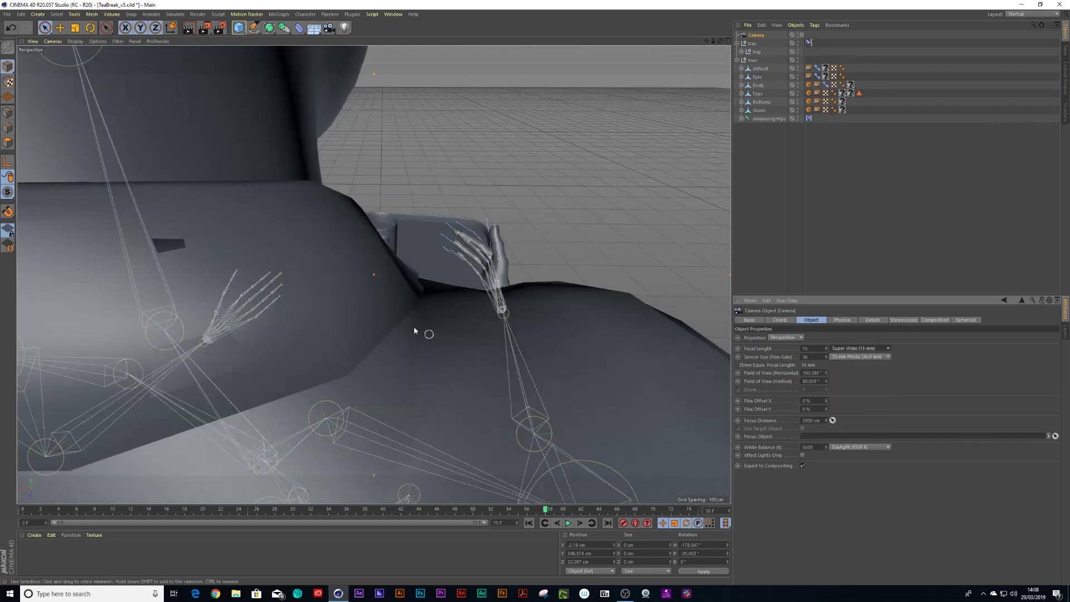
right_click_drag(349, 332, 470, 266, "alt")
left_click_drag(469, 267, 423, 346, "alt")
right_click_drag(432, 323, 454, 272, "alt")
mouse_move(453, 272)
left_mouse_down("alt")
mouse_move(440, 302)
mouse_move(504, 208)
mouse_move(456, 274)
left_mouse_up("alt")
middle_click_drag(456, 274, 382, 360, "alt")
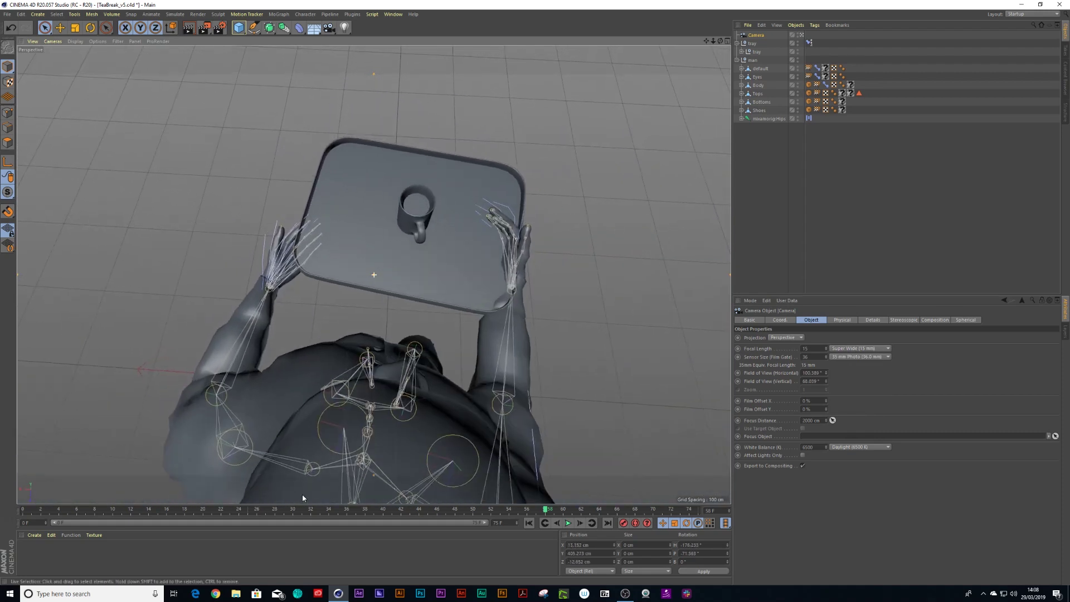
Move the camera in close over the tray and arms, then play the animation through it.
right_click_drag(382, 360, 404, 296, "alt")
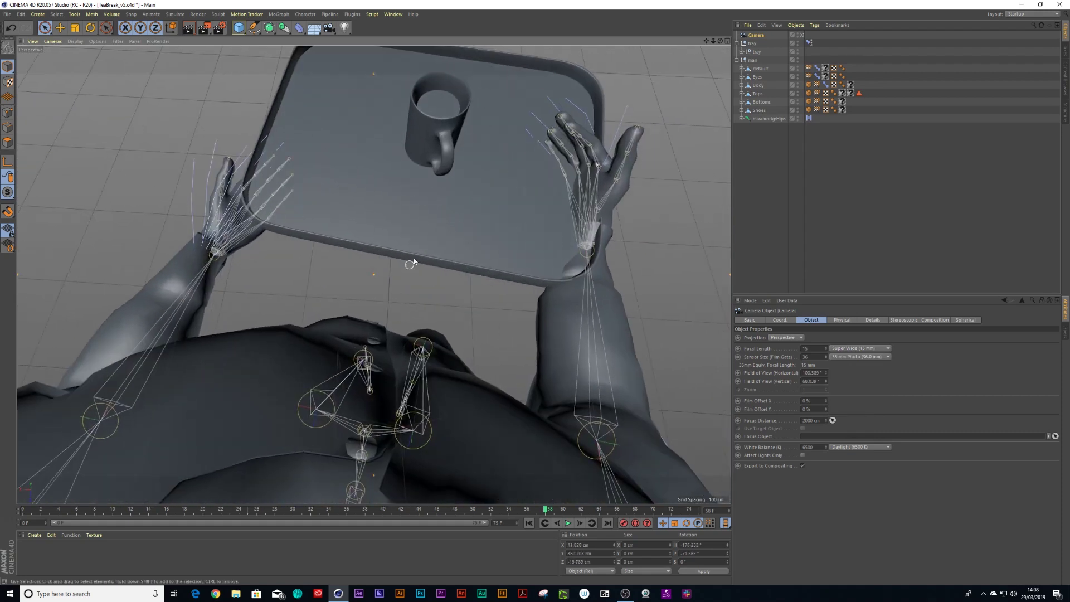
middle_click_drag(416, 245, 404, 274, "alt")
mouse_move(404, 275)
left_mouse_down("alt")
mouse_move(384, 299)
mouse_move(424, 270)
left_mouse_up("alt")
right_click_drag(422, 275, 420, 274, "alt")
left_click_drag(420, 274, 426, 276, "alt")
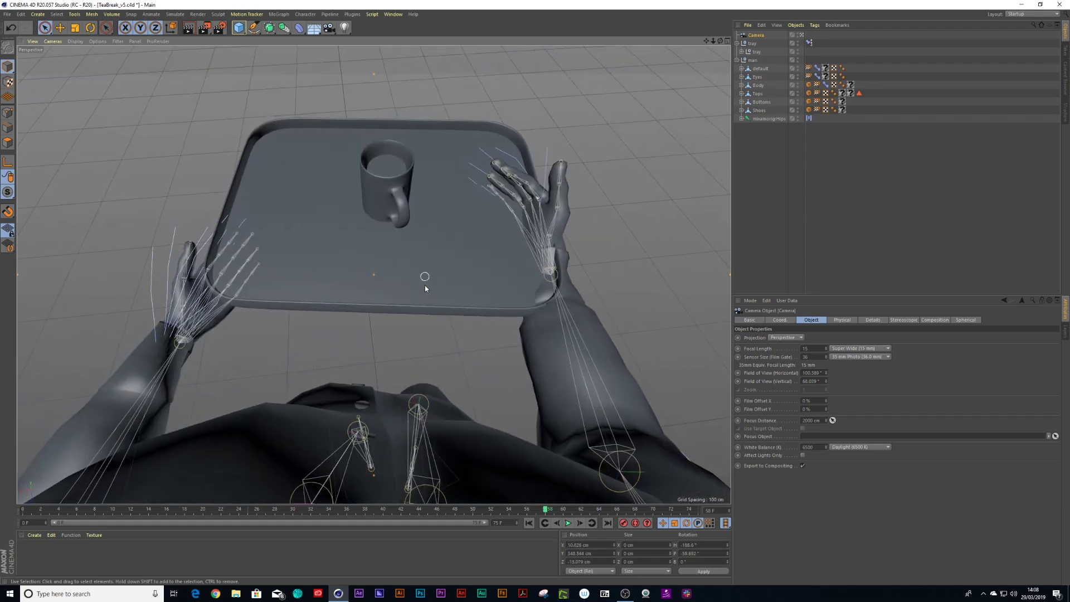
left_click(568, 523)
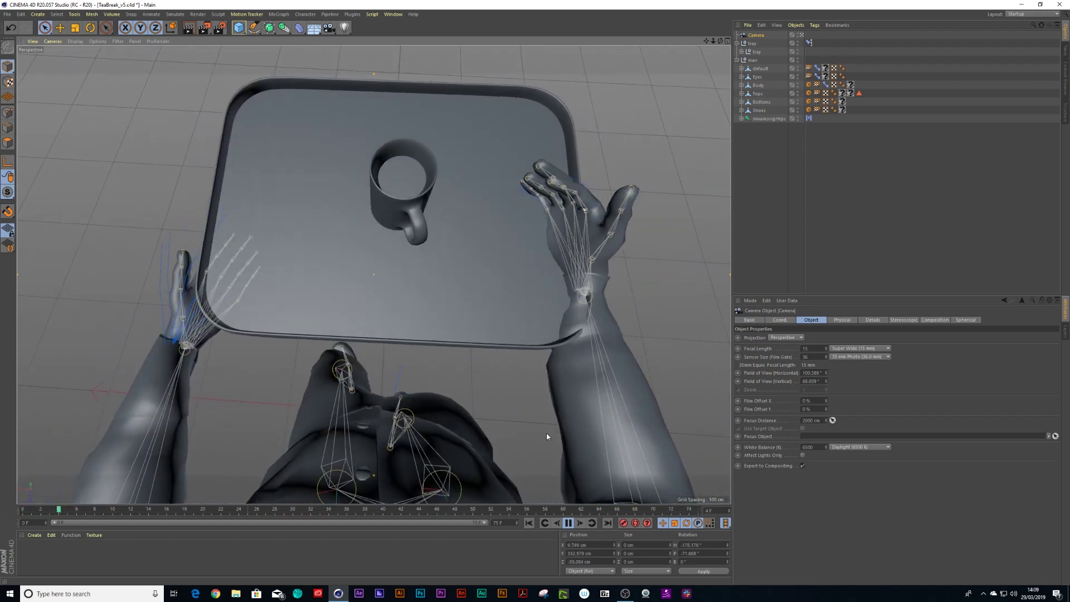
Stop playback and add a Protection tag to the camera.
left_click(568, 523)
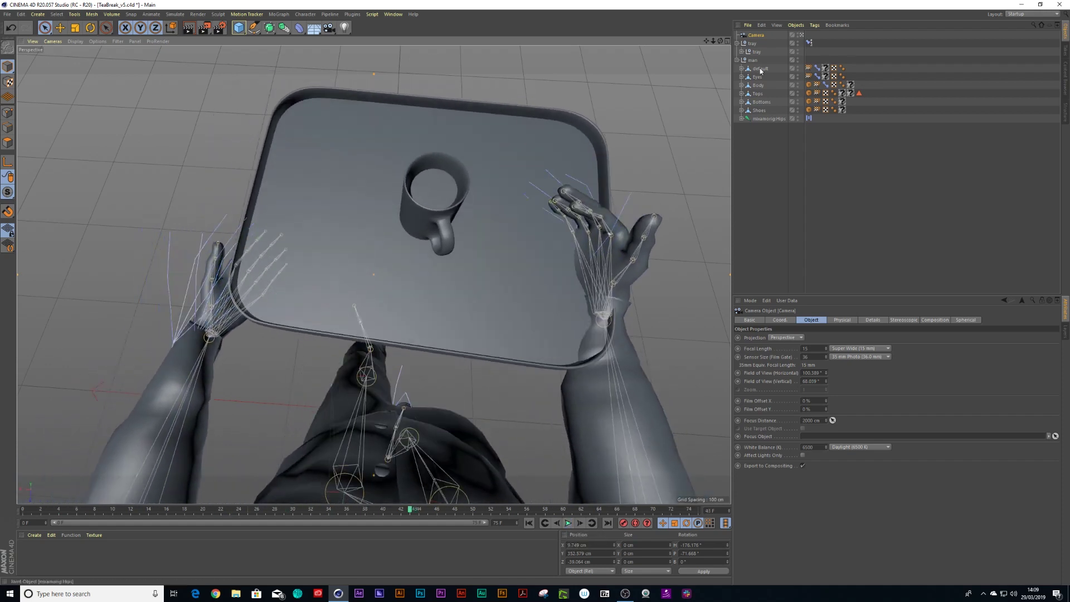
left_click(815, 25)
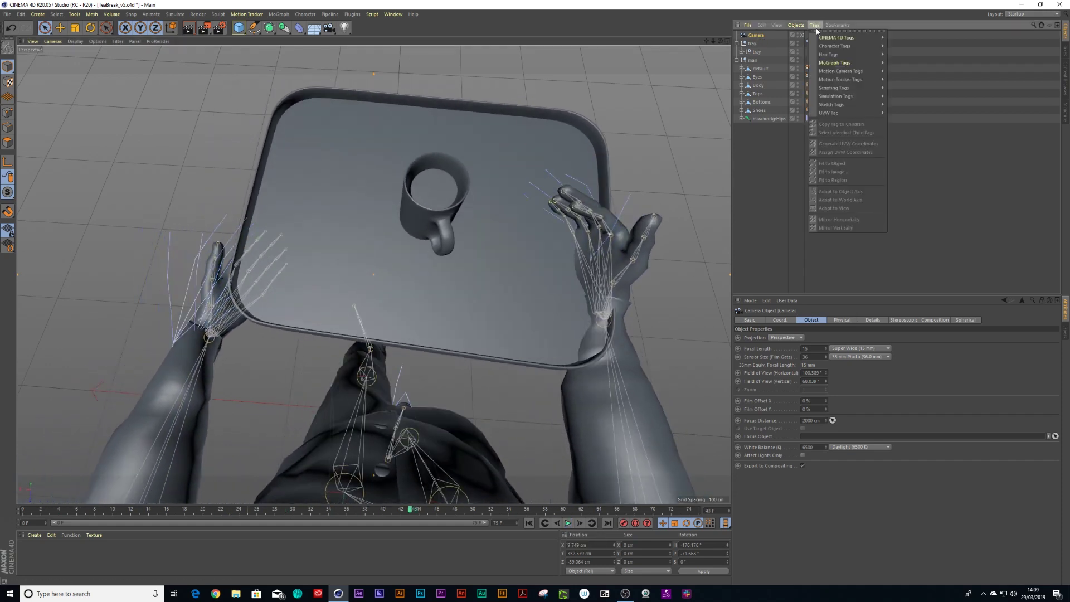
mouse_move(816, 38)
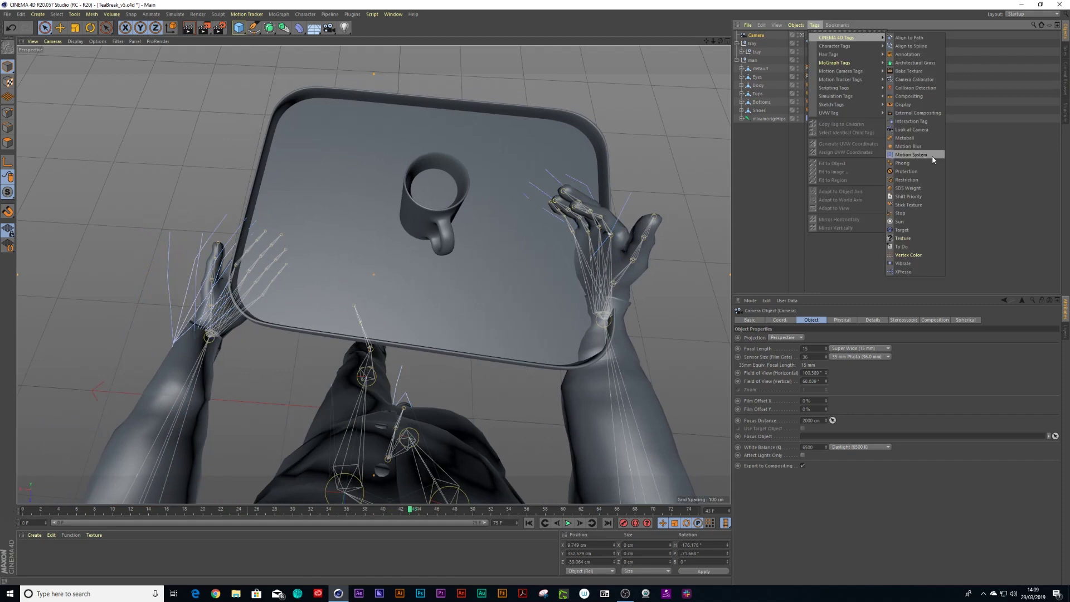
left_click(906, 171)
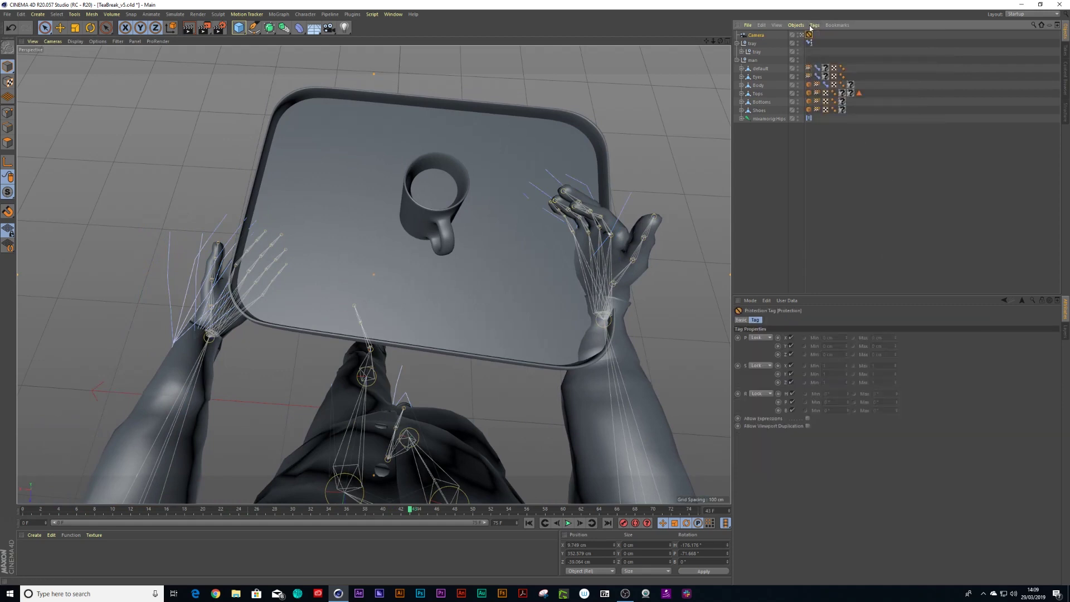
Play the animation to check the locked first-person view, then orbit down onto the tray and mug.
left_click(568, 525)
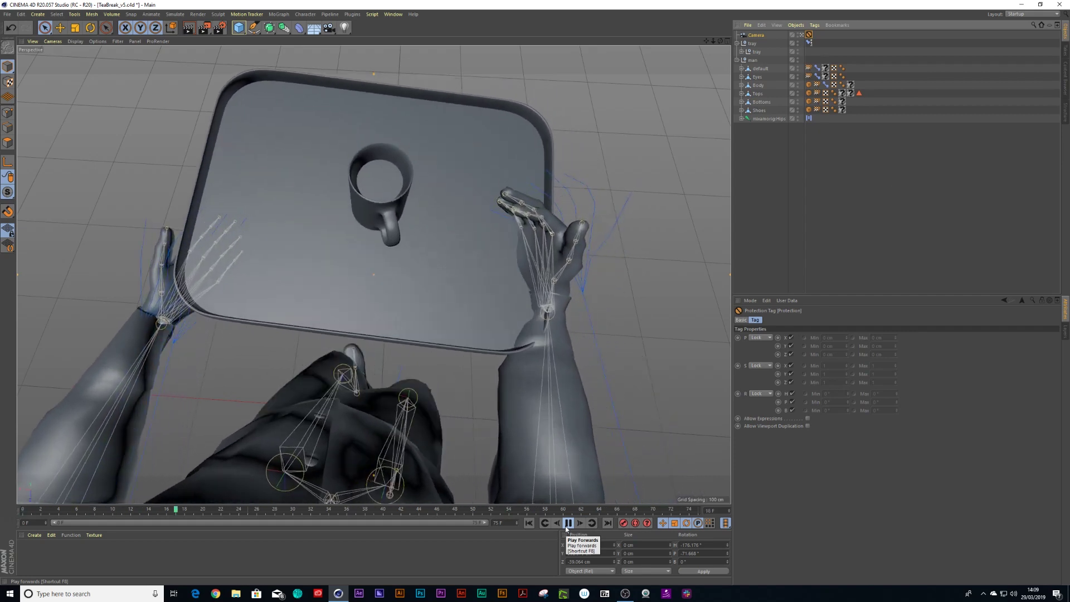
left_click(567, 524)
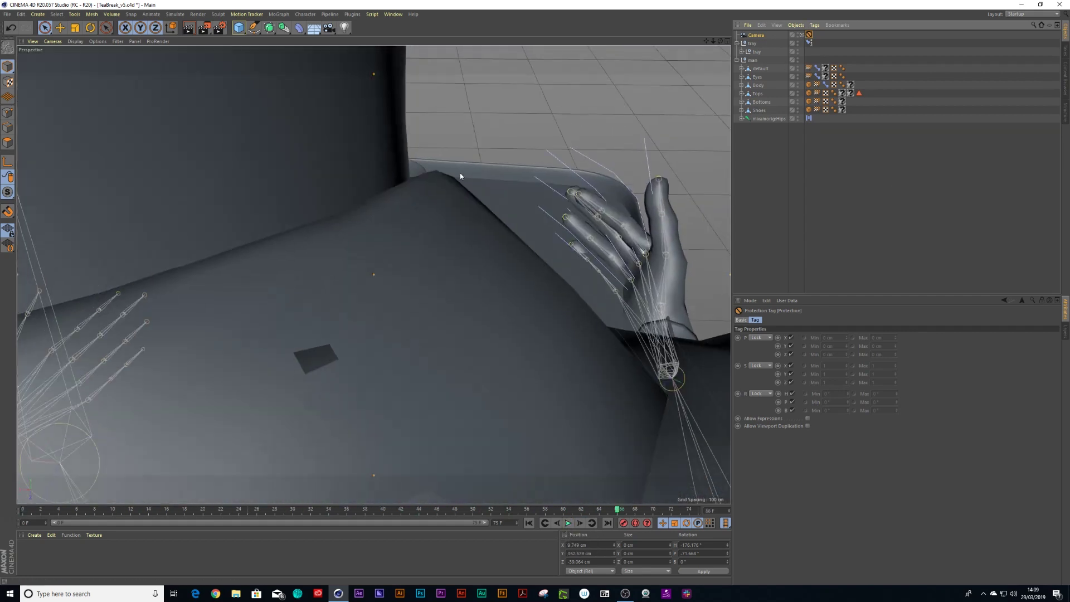
left_click_drag(425, 162, 349, 178, "alt")
left_click_drag(255, 136, 323, 244, "alt")
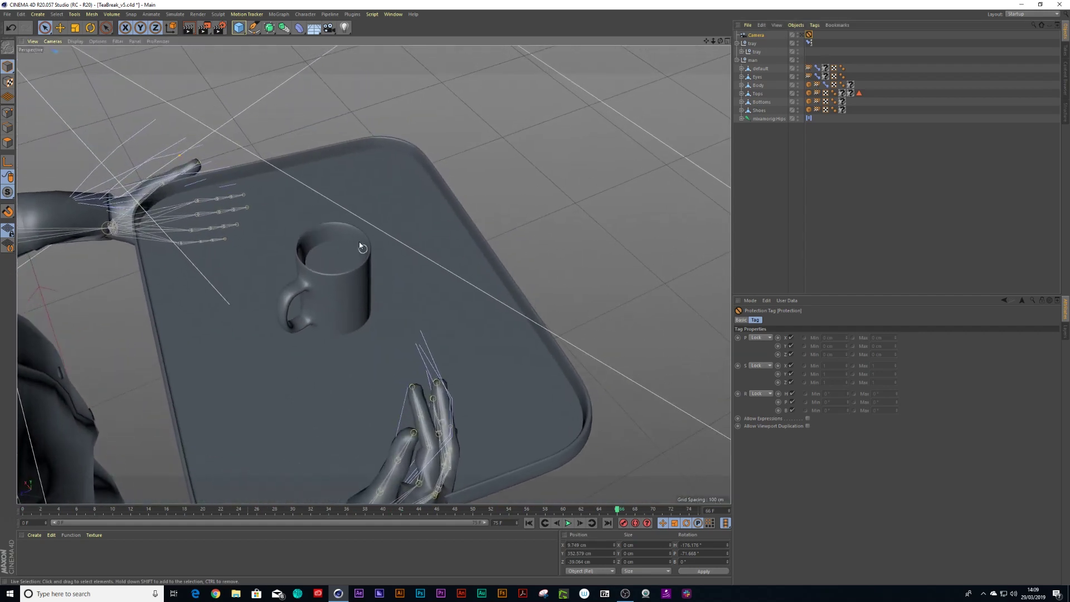
Add a Helix spline and parent it under the mug in the tray group.
left_click(253, 30)
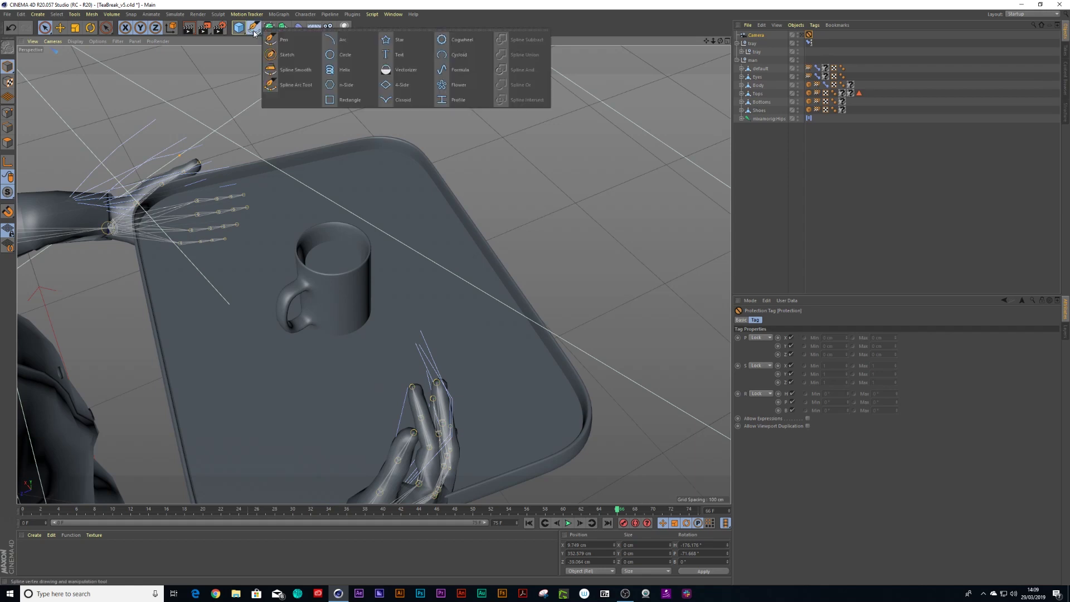
left_click(344, 70)
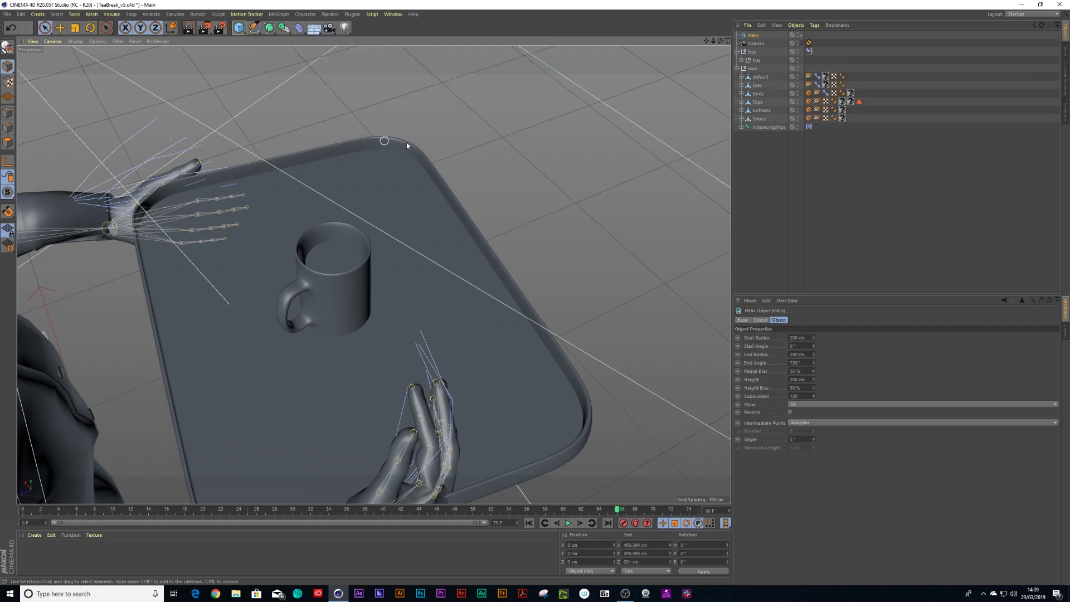
left_click(741, 60)
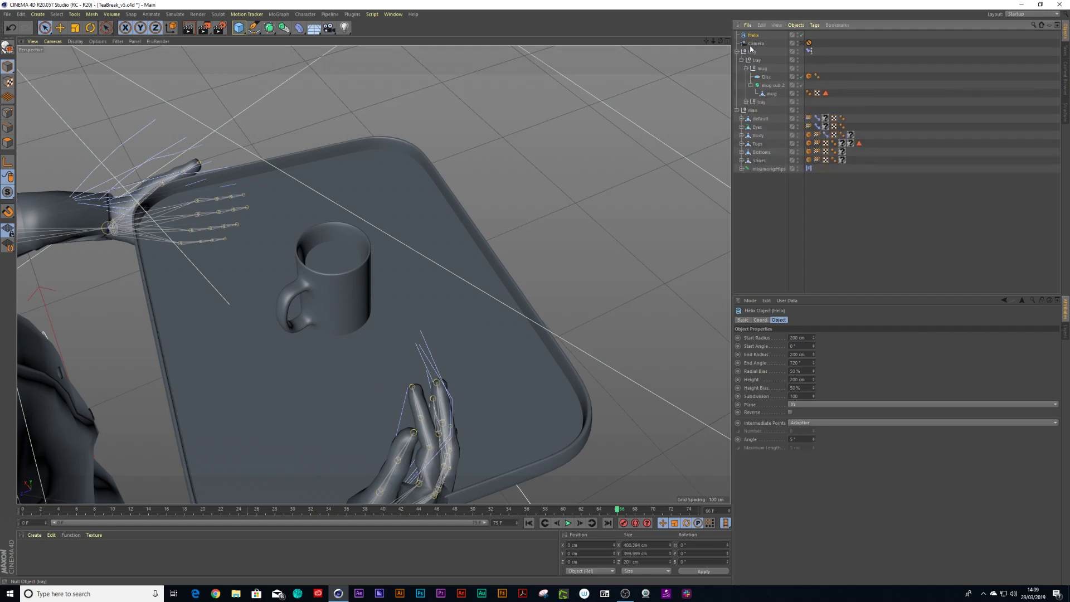
left_click_drag(760, 68, 766, 69)
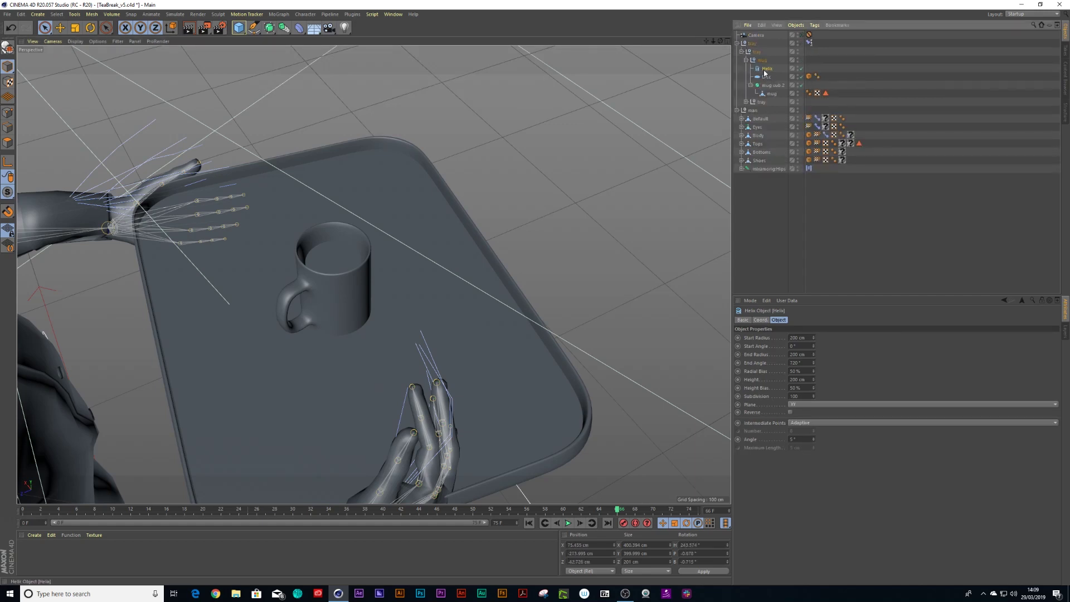
left_click(760, 320)
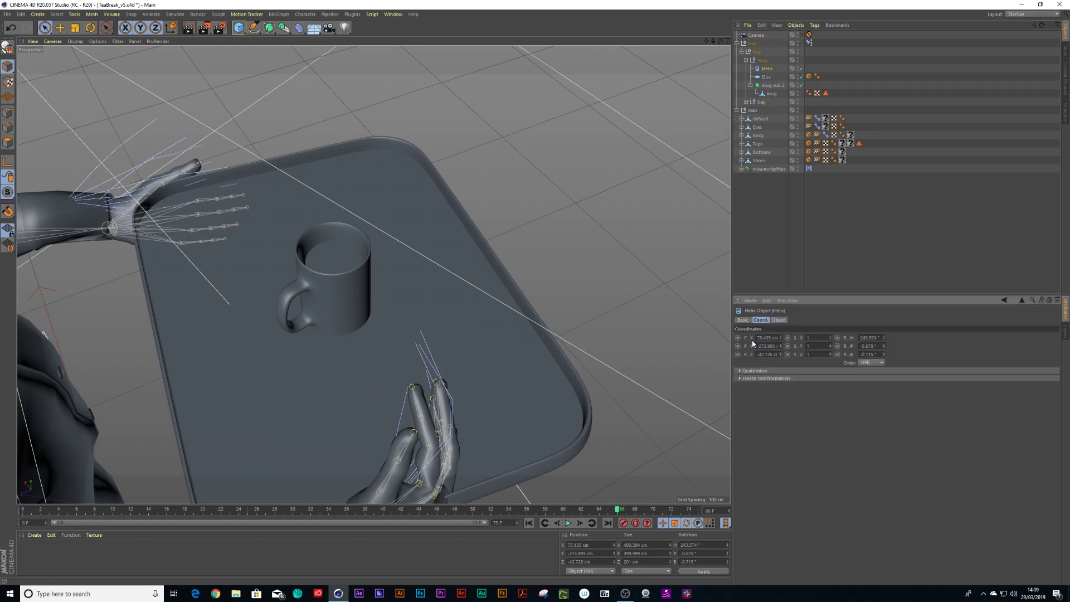
Set the helix's X, Y, Z position and rotation values all to 0.
left_click(767, 338)
type("00")
key("Tab")
type("0")
key("Return")
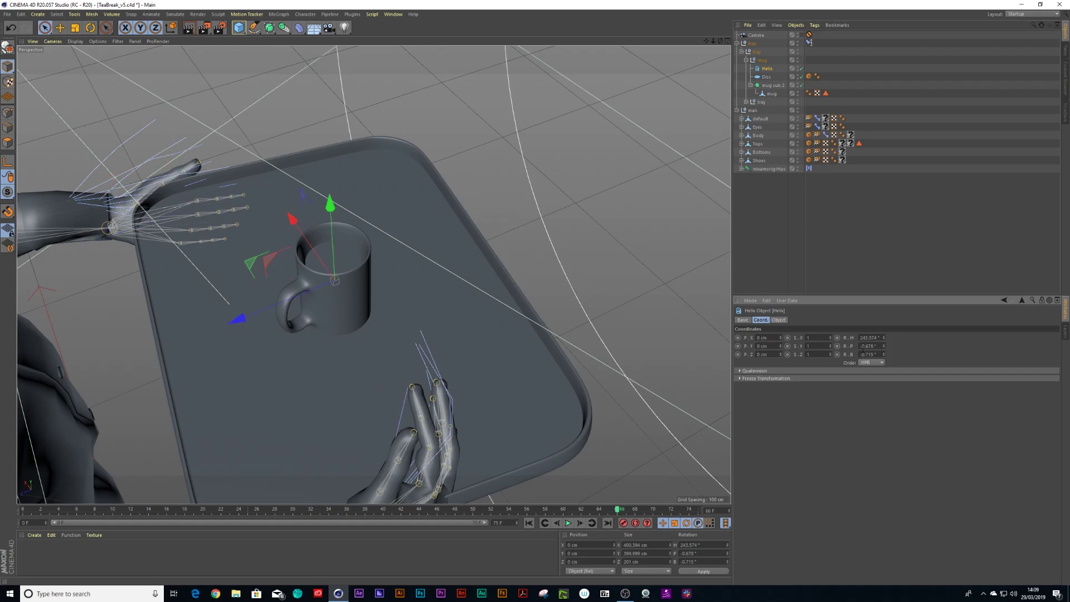
type("00")
key("Tab")
type("0")
key("Return")
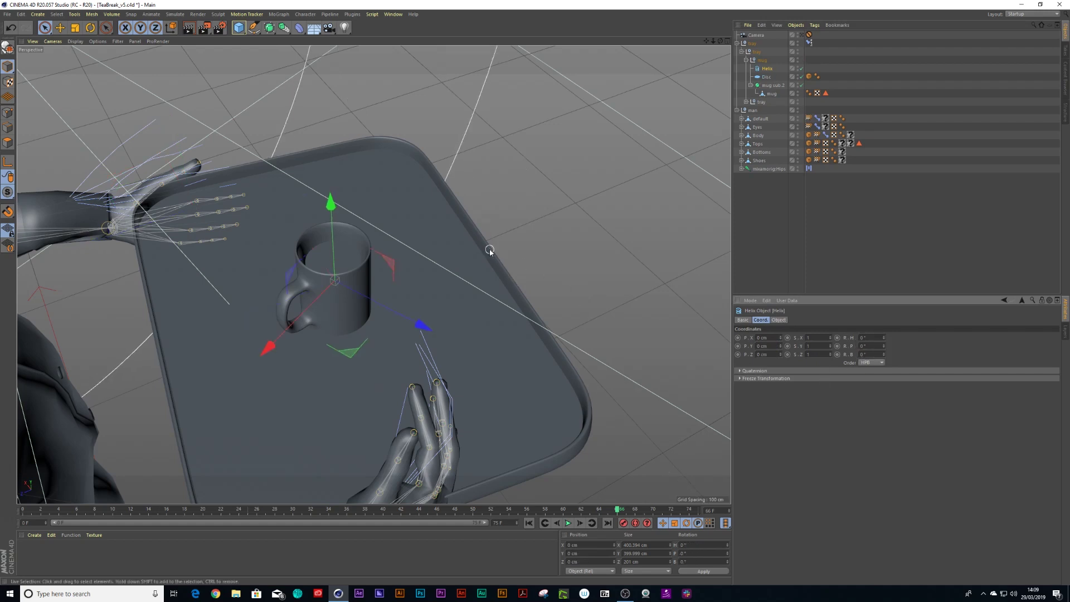
scroll(455, 116, "down", 10)
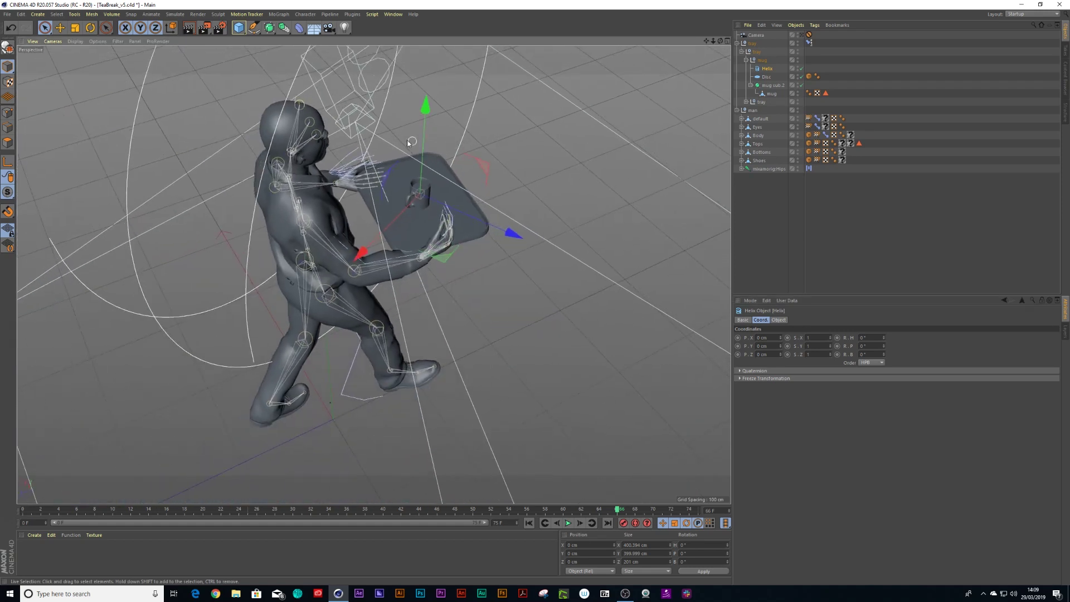
Rotate the helix -90° to lie flat and scale it down to 10%.
key("r")
left_click_drag(405, 144, 462, 204)
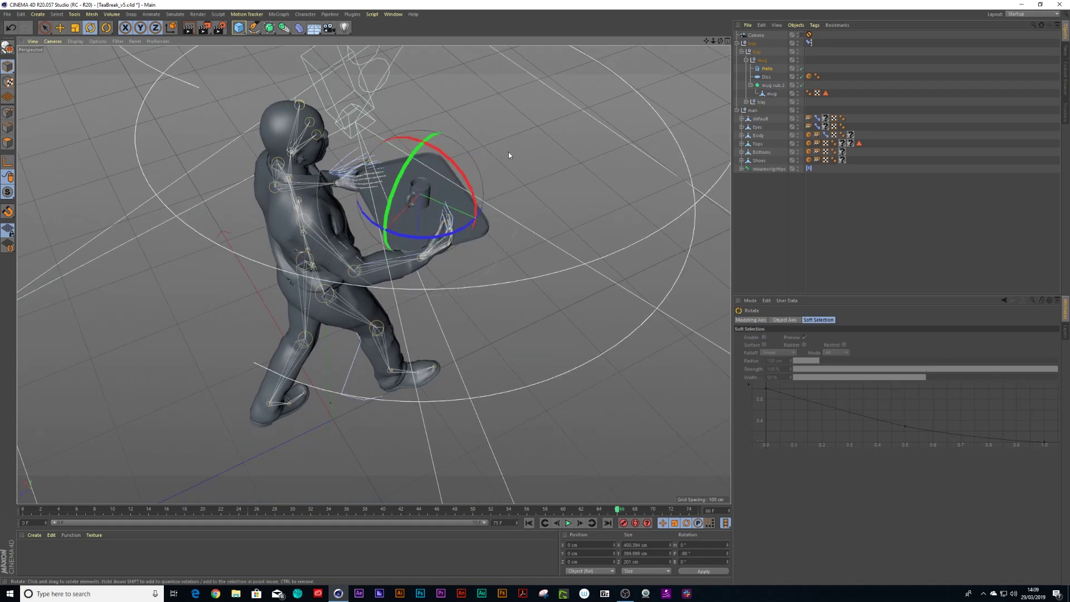
key("t")
left_click_drag(594, 113, 320, 212)
scroll(468, 140, "up", 8)
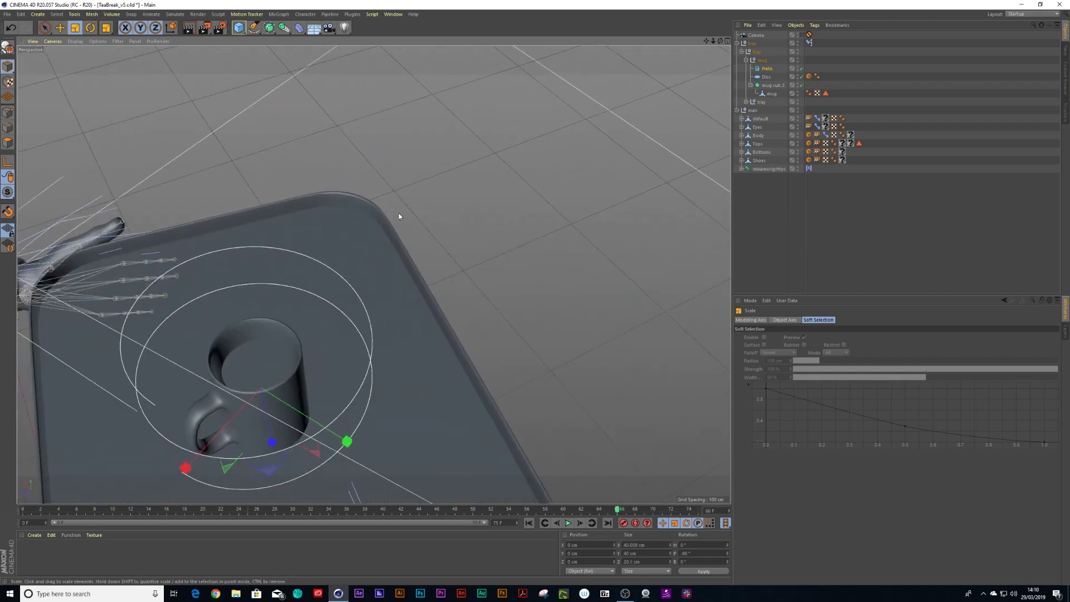
scroll(220, 345, "up", 3)
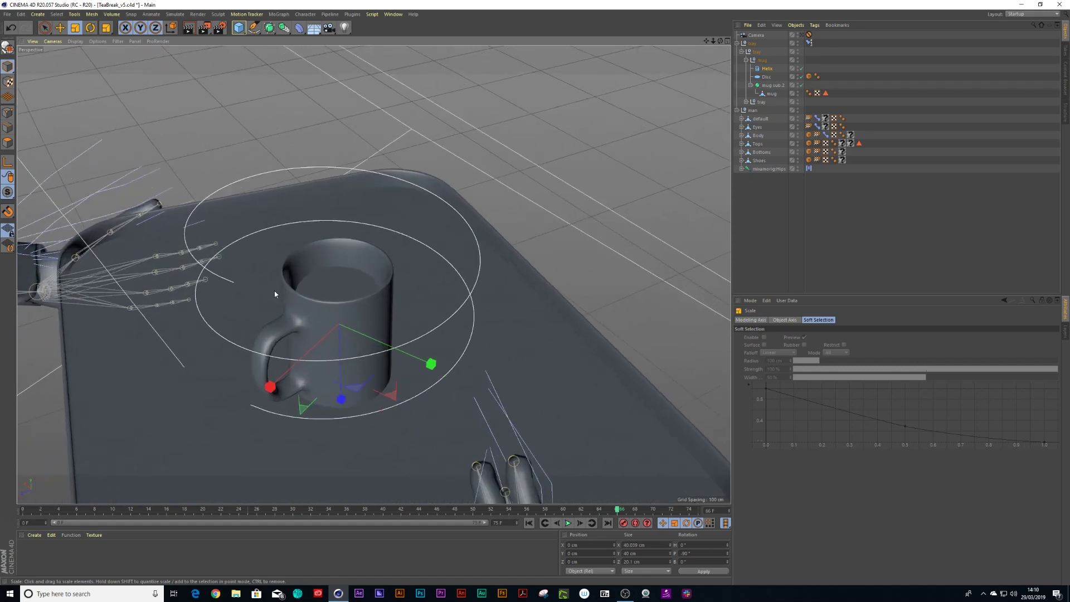
Raise the helix to about Y 13.075 cm, just above the mug.
key("space")
left_click_drag(341, 396, 338, 321)
left_click(767, 68)
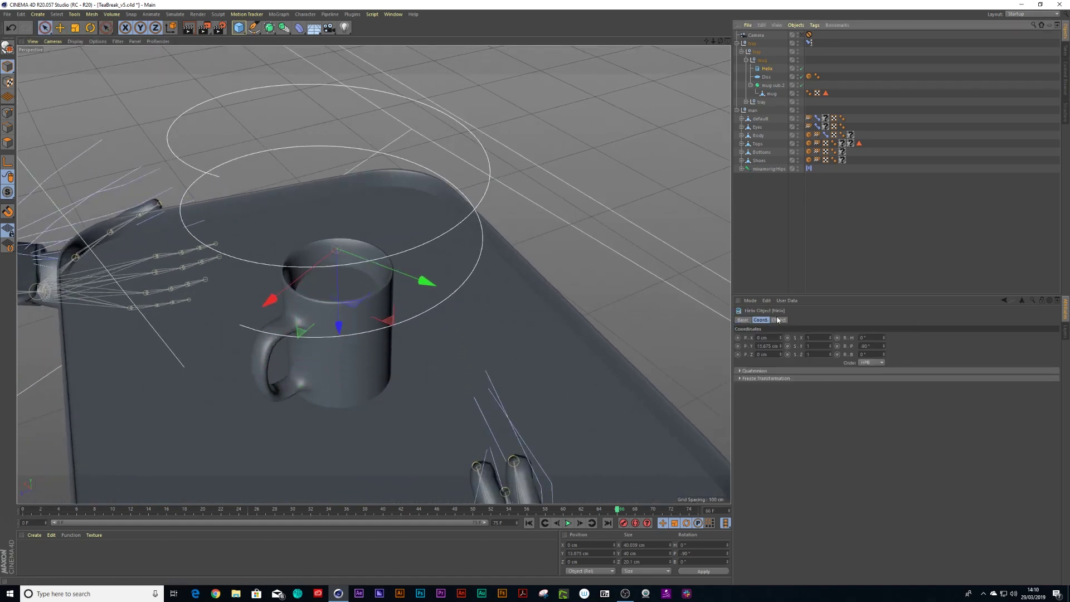
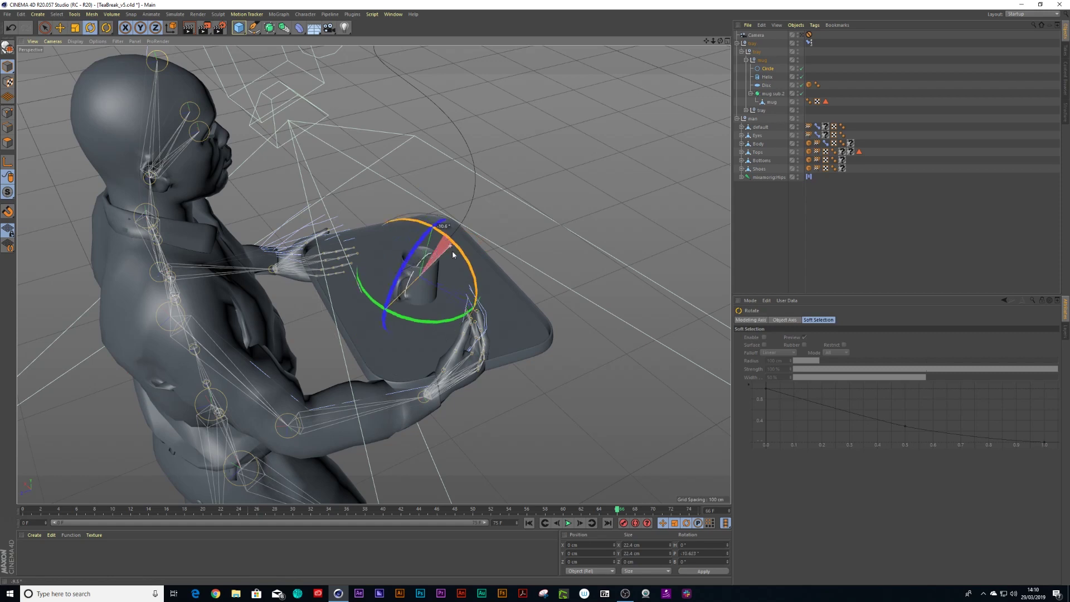
Raise the Circle to the mug rim at about 15.9 cm and shrink it to roughly 7.7 cm.
key("space")
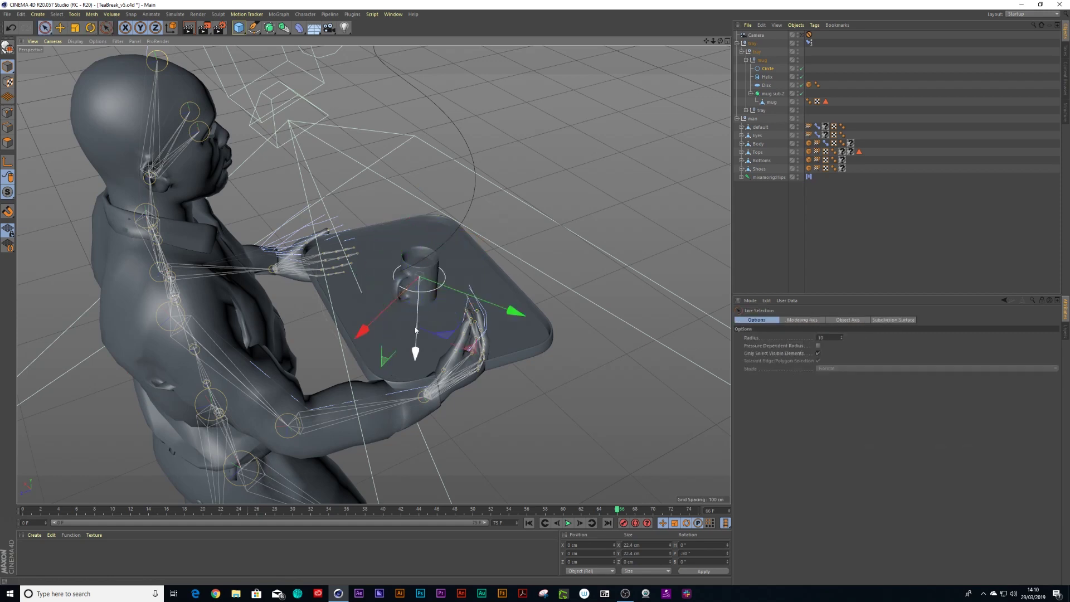
left_click_drag(415, 351, 417, 321)
scroll(473, 203, "up", 2)
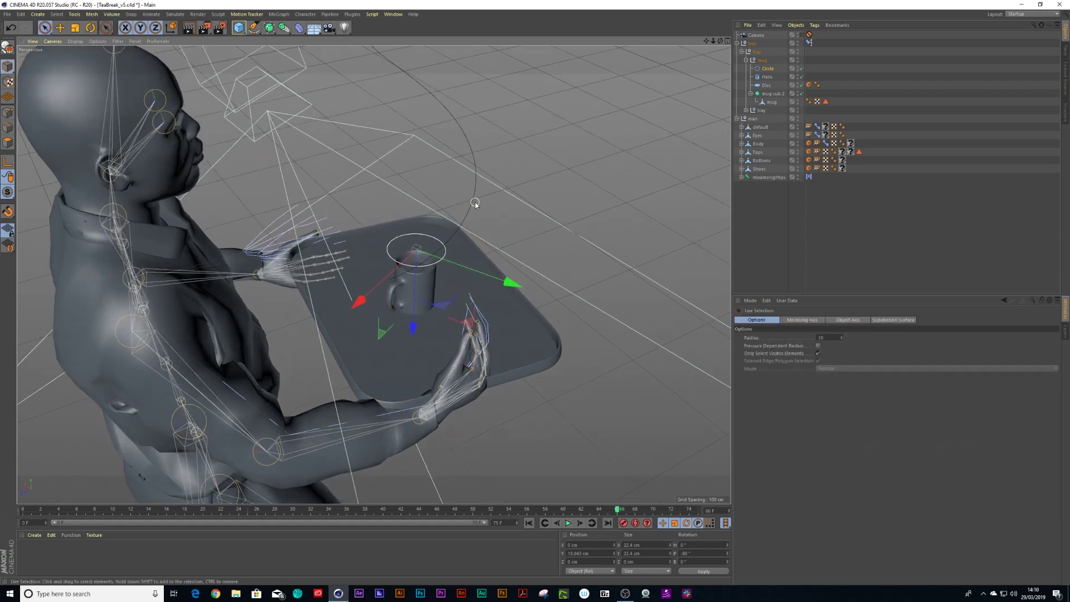
key("t")
left_click_drag(497, 188, 318, 279)
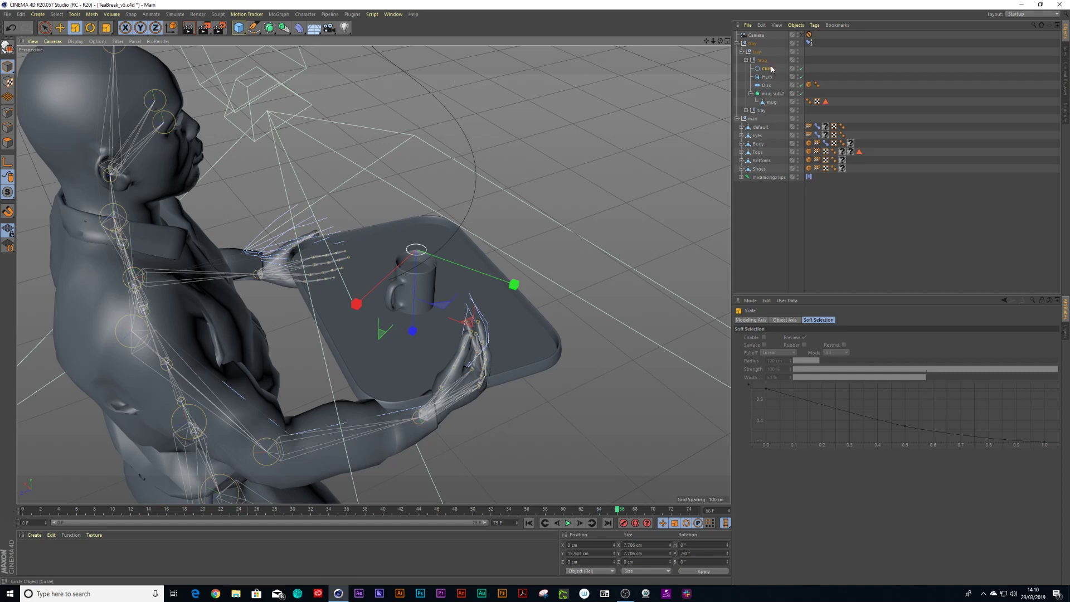
left_click(270, 29)
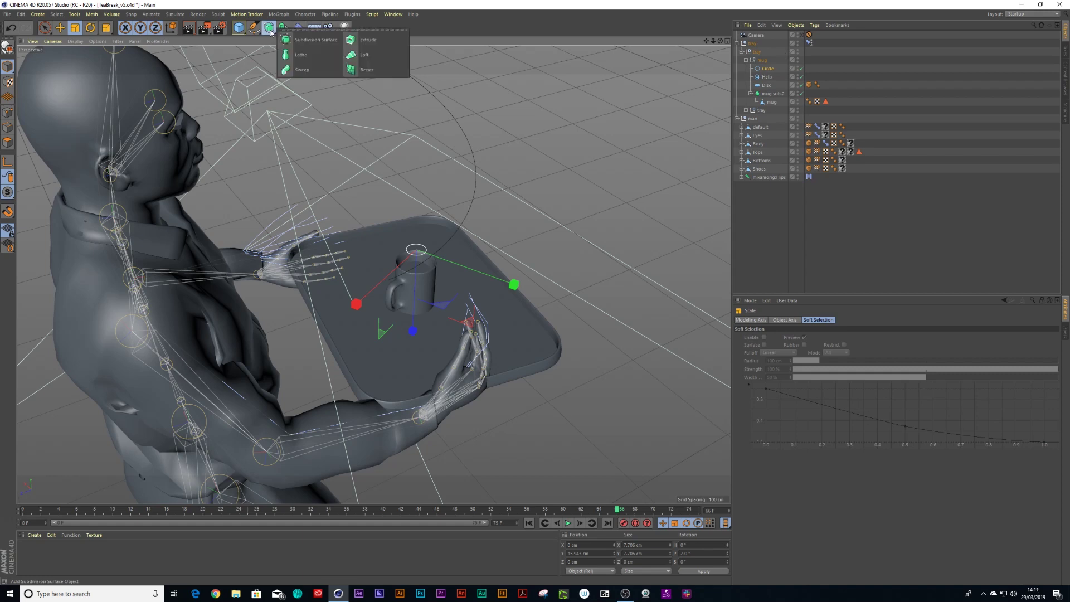
Create a Sweep holding the Circle above the Helix, so a tube curls up from the mug.
left_click(302, 70, "alt")
left_click_drag(765, 85, 773, 81)
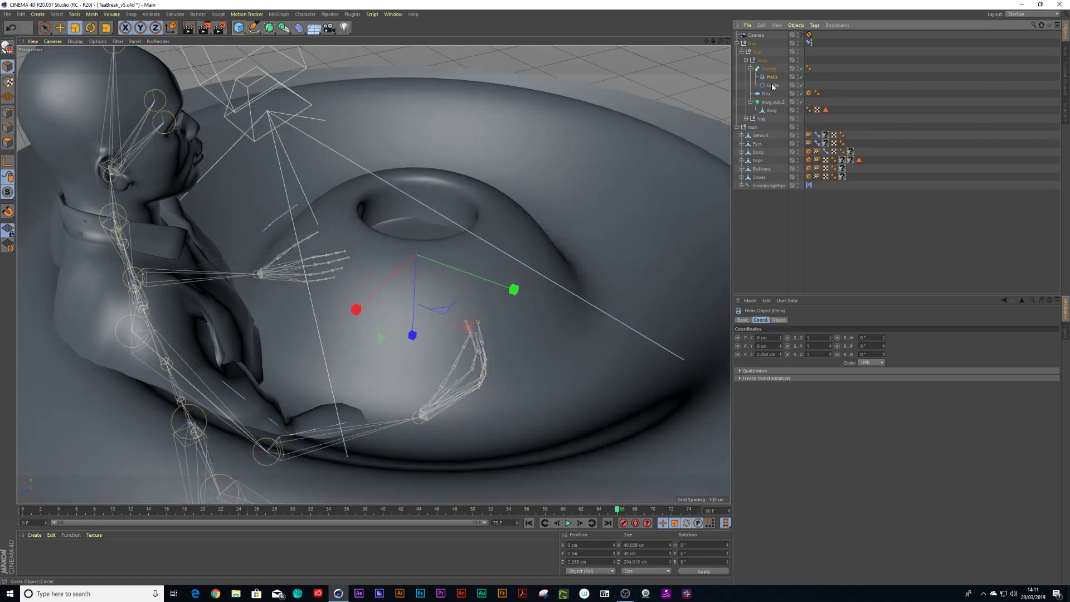
left_click(770, 86)
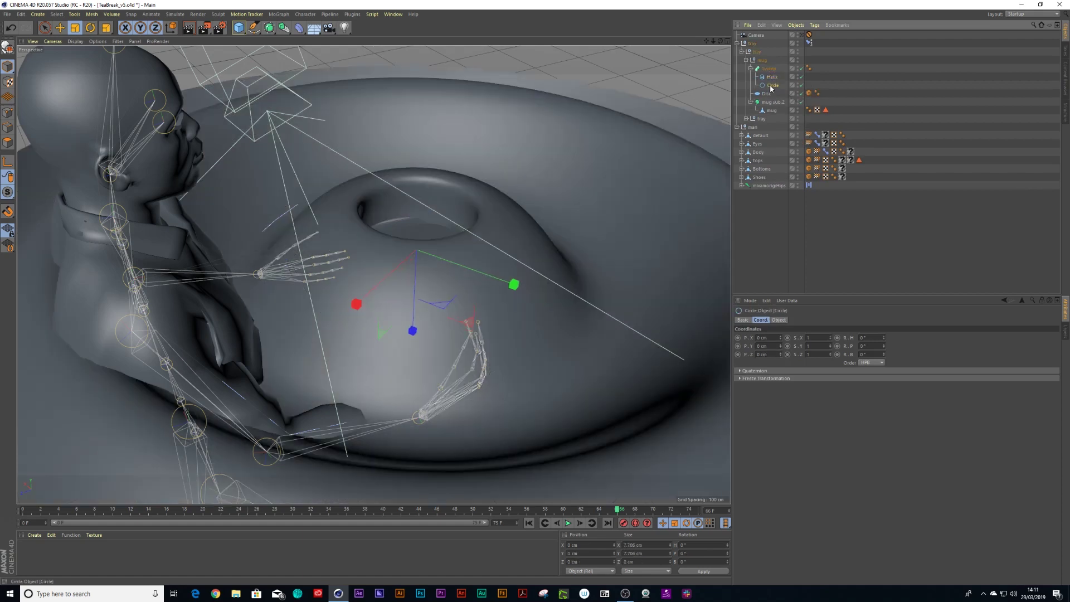
left_click_drag(772, 76, 772, 74)
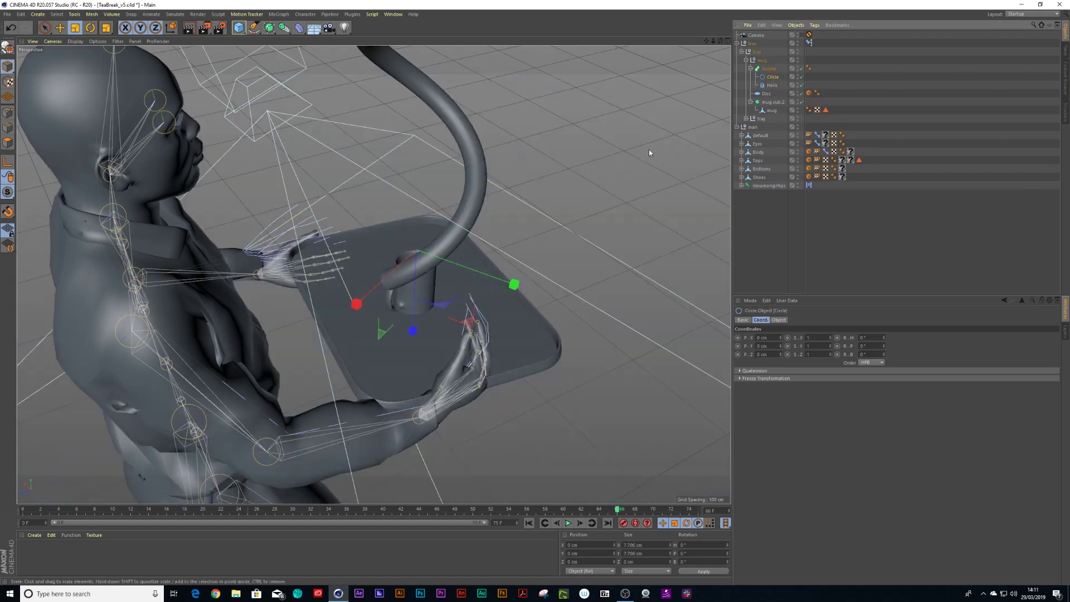
middle_click_drag(526, 199, 526, 199, "alt")
left_click_drag(526, 202, 601, 196, "alt")
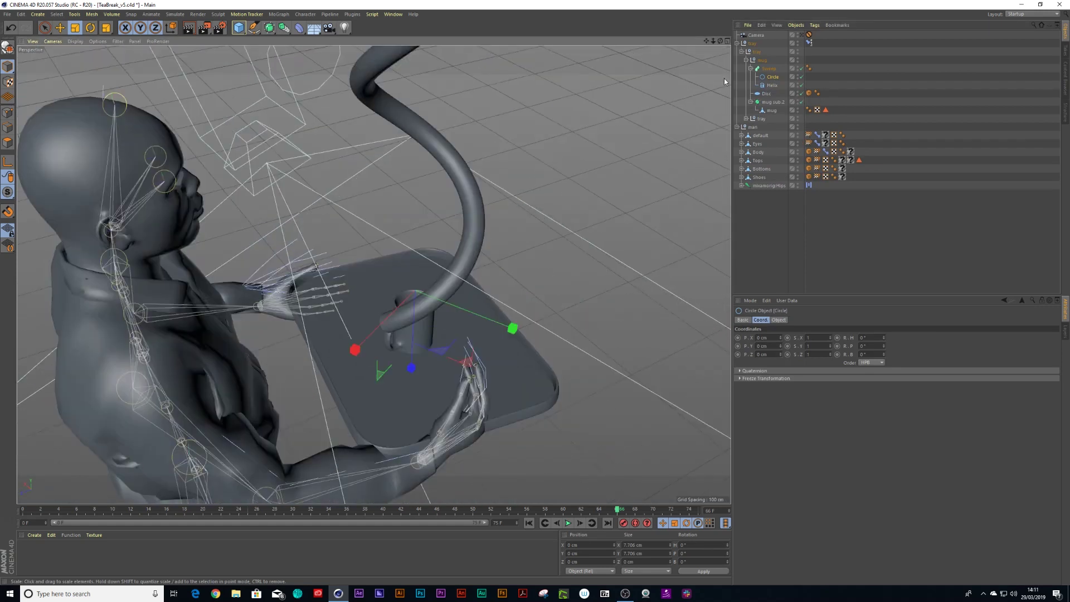
Drop the Sweep's Scale curve start to 0.5 so the tube swells upward, then slide it over the mug.
left_click(769, 69)
left_click(779, 321)
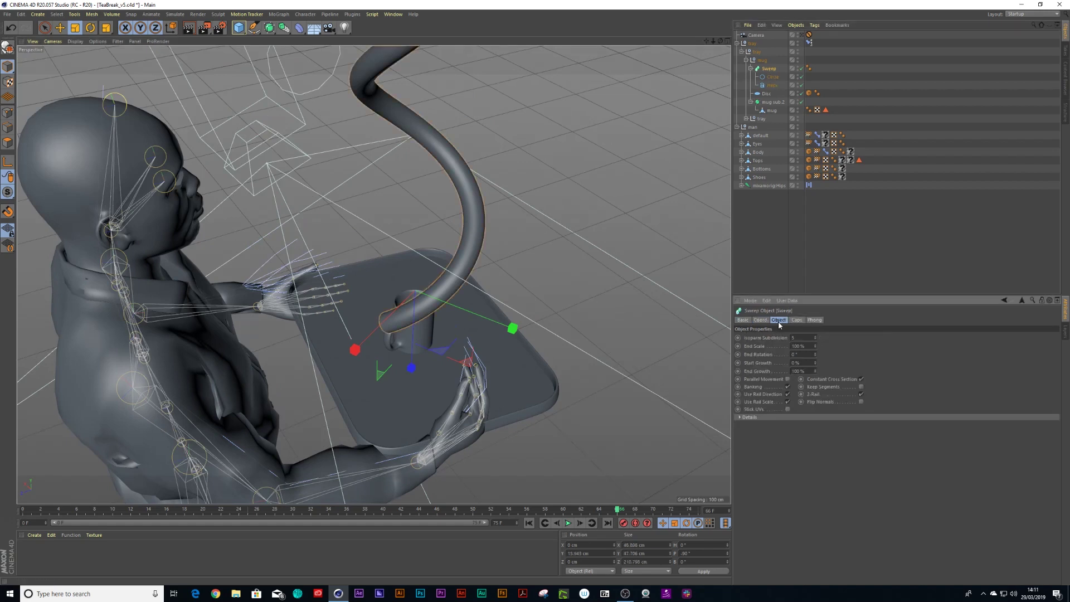
left_click(740, 417)
left_click_drag(1045, 429, 1047, 455)
key("ctrl+z")
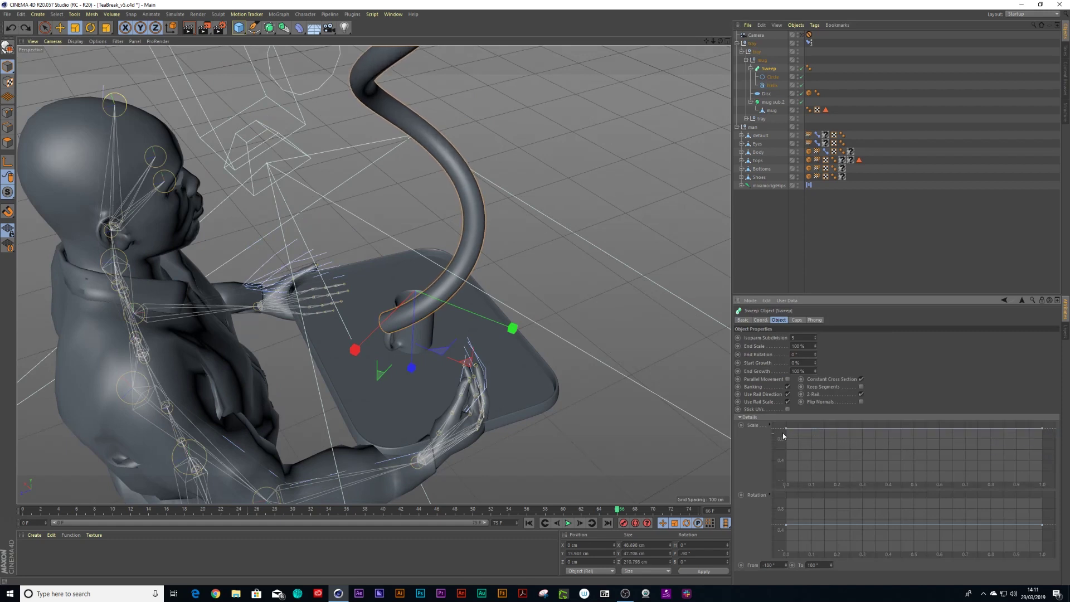
left_click_drag(786, 429, 811, 401)
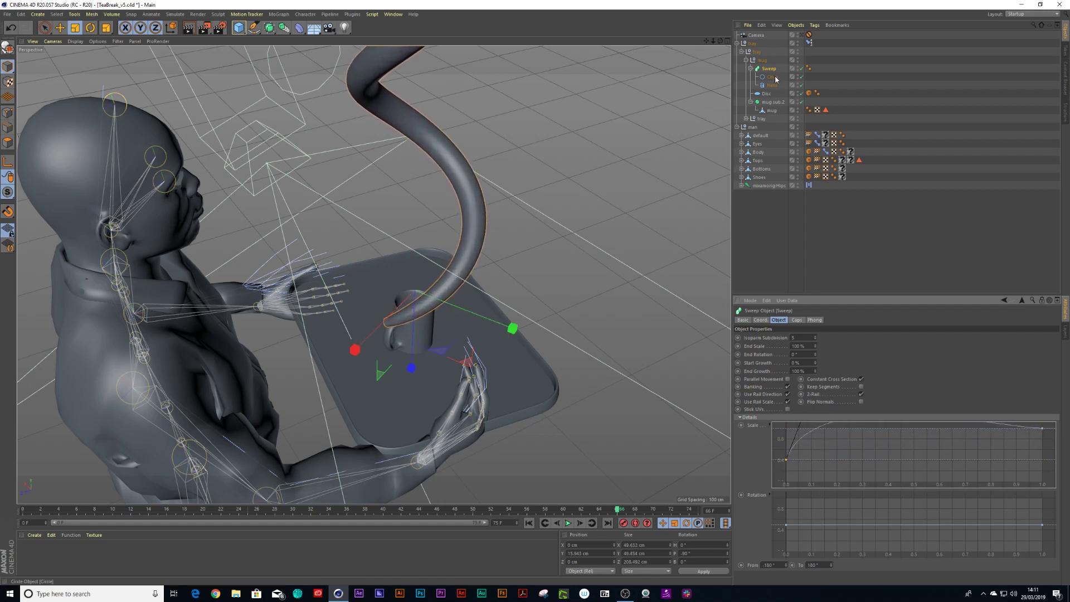
key("space")
mouse_move(440, 351)
left_mouse_down()
mouse_move(470, 331)
mouse_move(433, 371)
mouse_move(457, 349)
left_mouse_up()
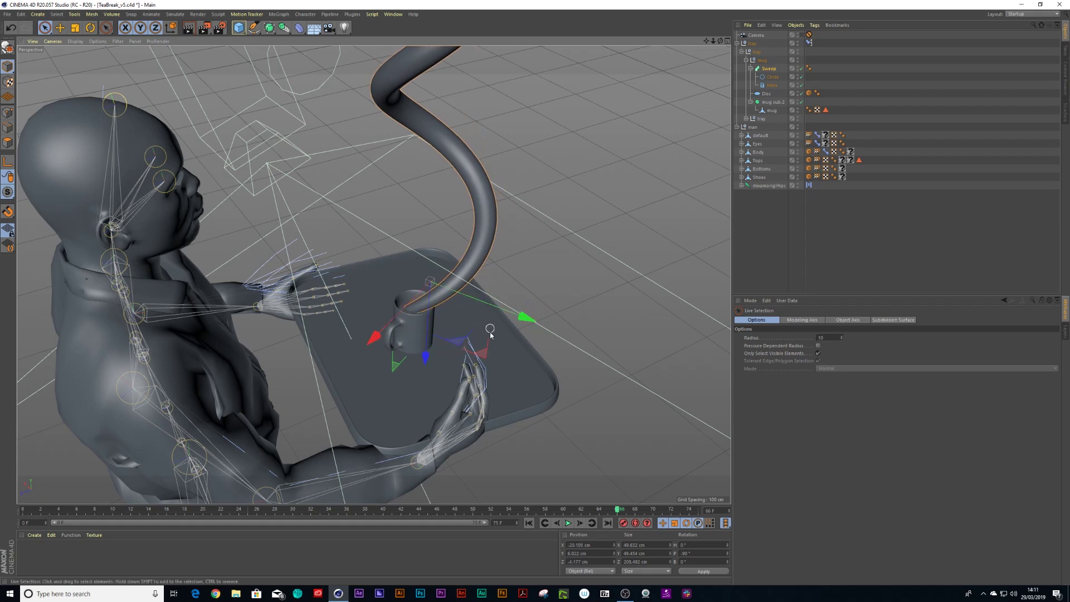
View the scene through its camera and preview the animation playback.
left_click(802, 35)
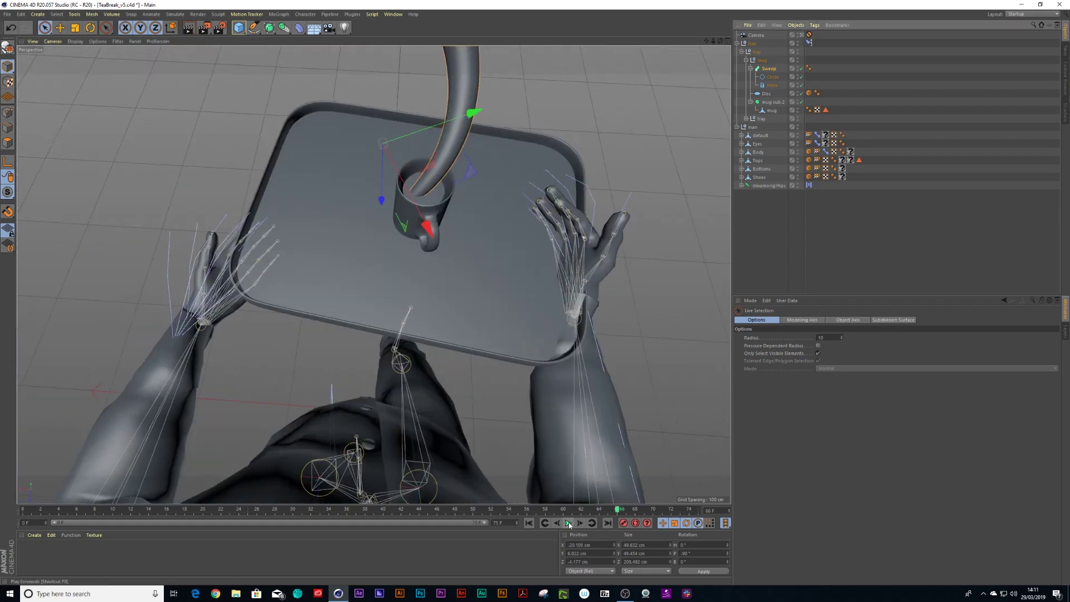
left_click(569, 523)
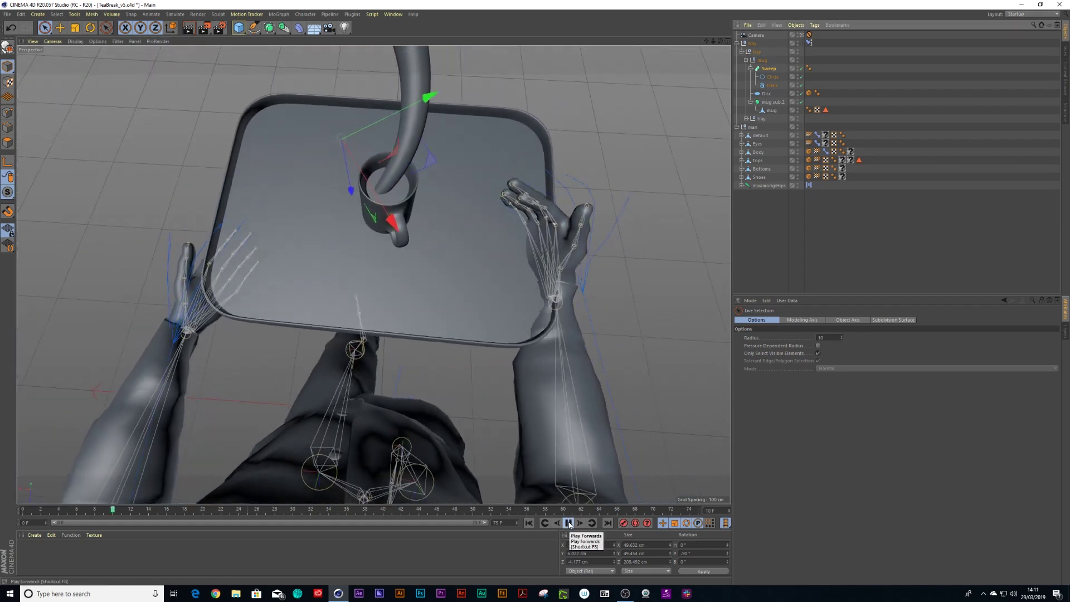
left_click(570, 524)
Try a bank rotation on the Helix in its Coordinates, then undo it.
left_click(773, 86)
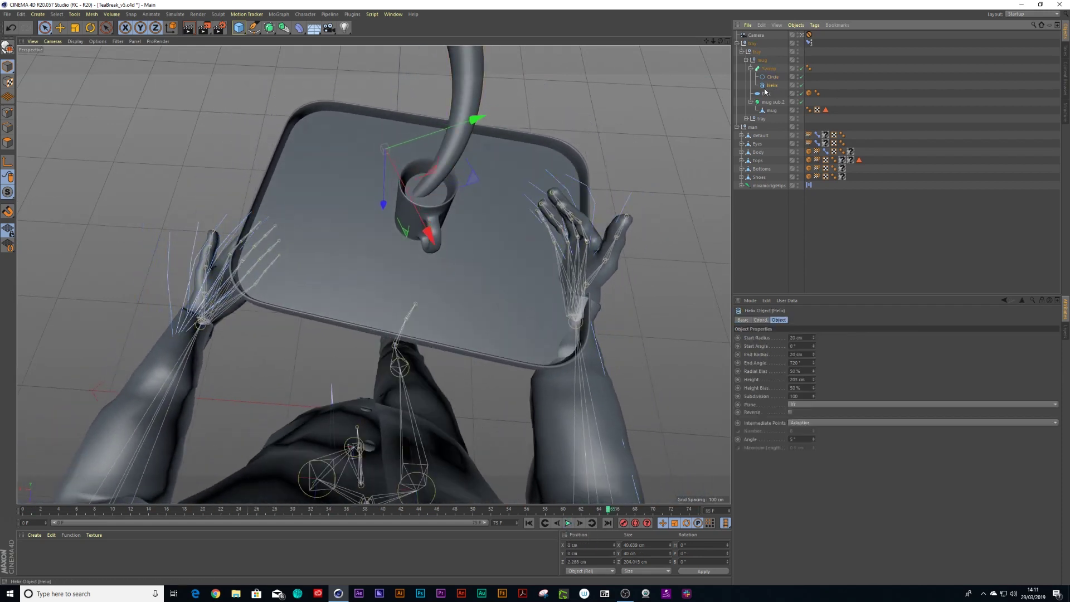
left_click(760, 320)
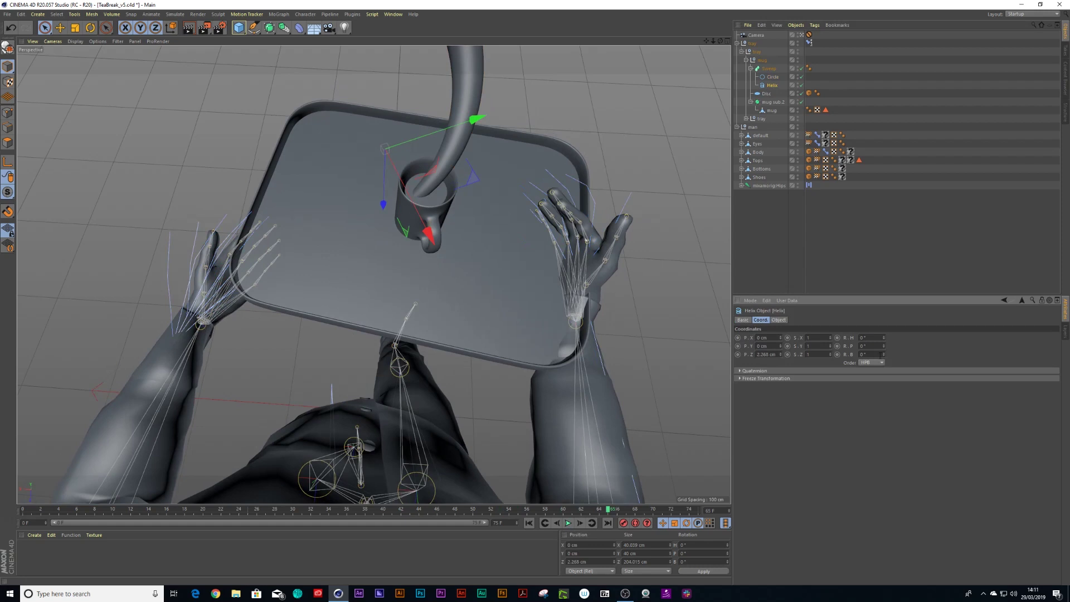
left_click_drag(885, 357, 886, 322)
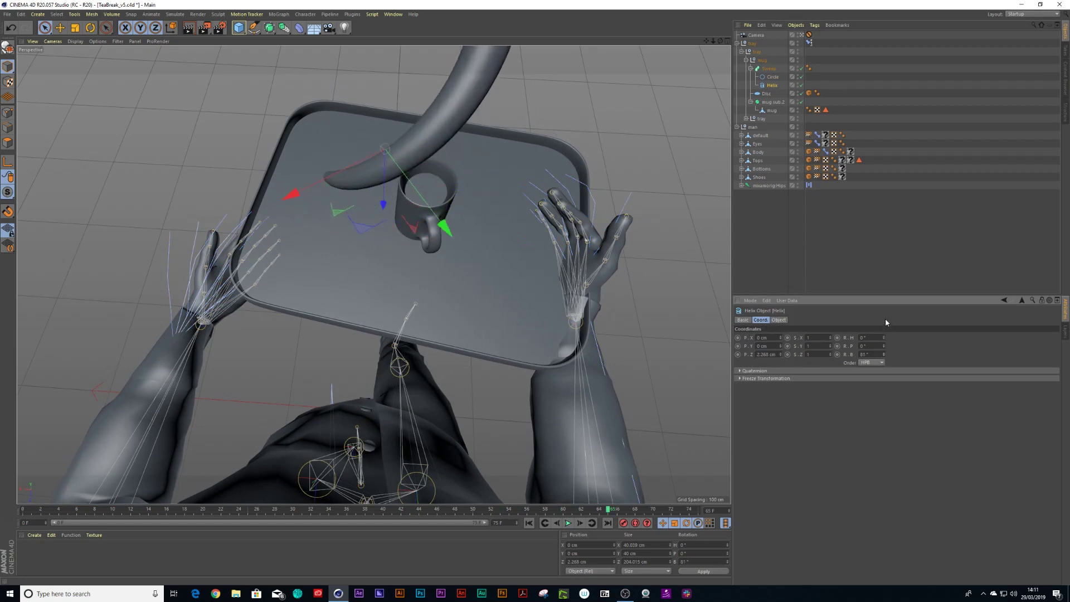
key("ctrl+z")
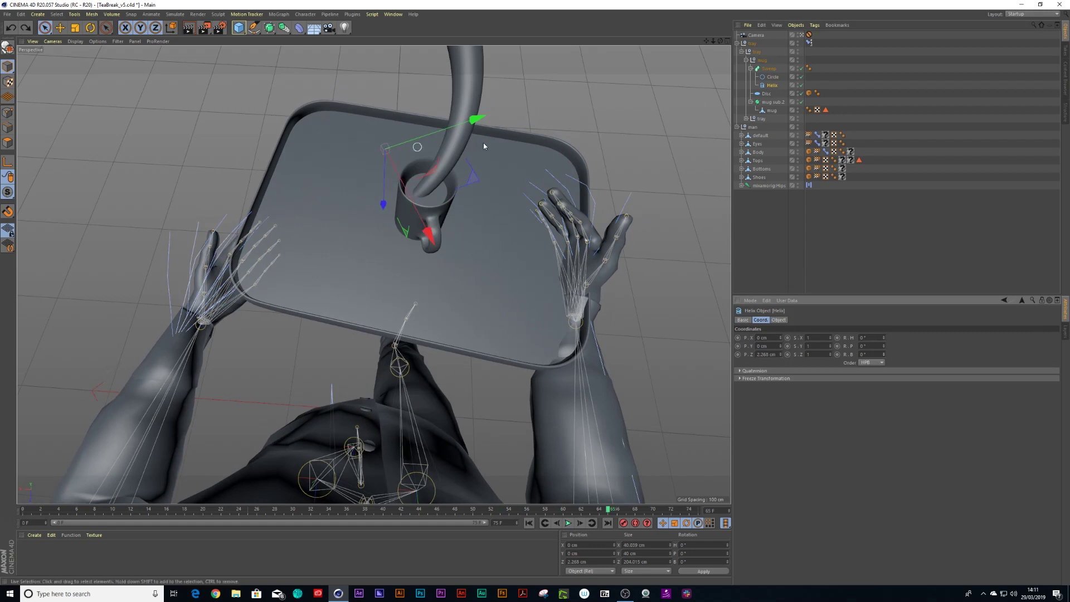
left_click(727, 41)
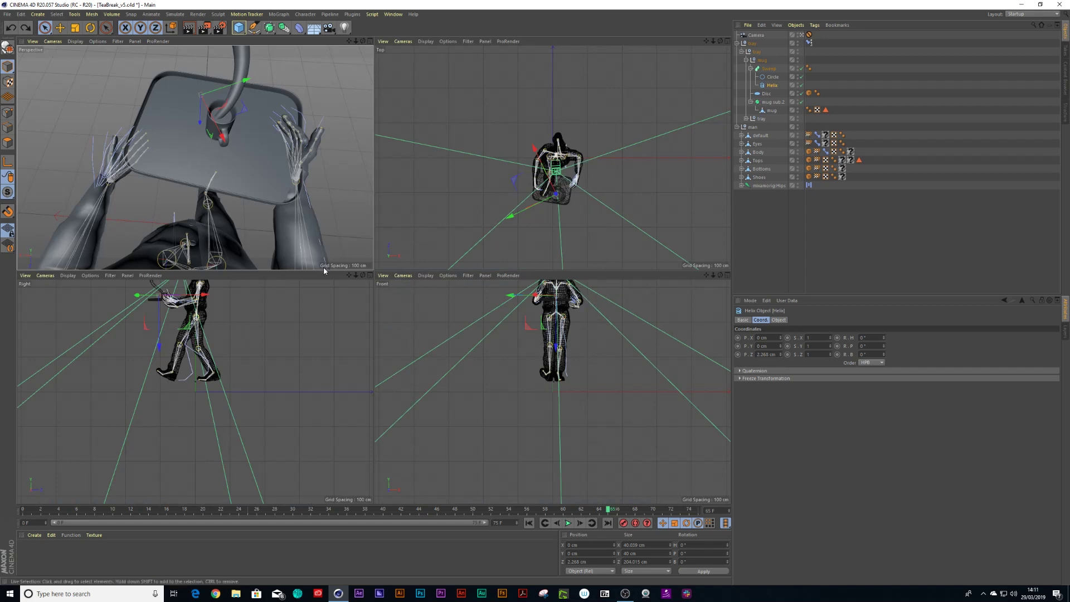
Zoom the maximised Right view onto the hands, test-move the Helix and undo, then select the Sweep.
left_click(368, 275)
scroll(335, 273, "up", 5)
scroll(379, 234, "up", 6)
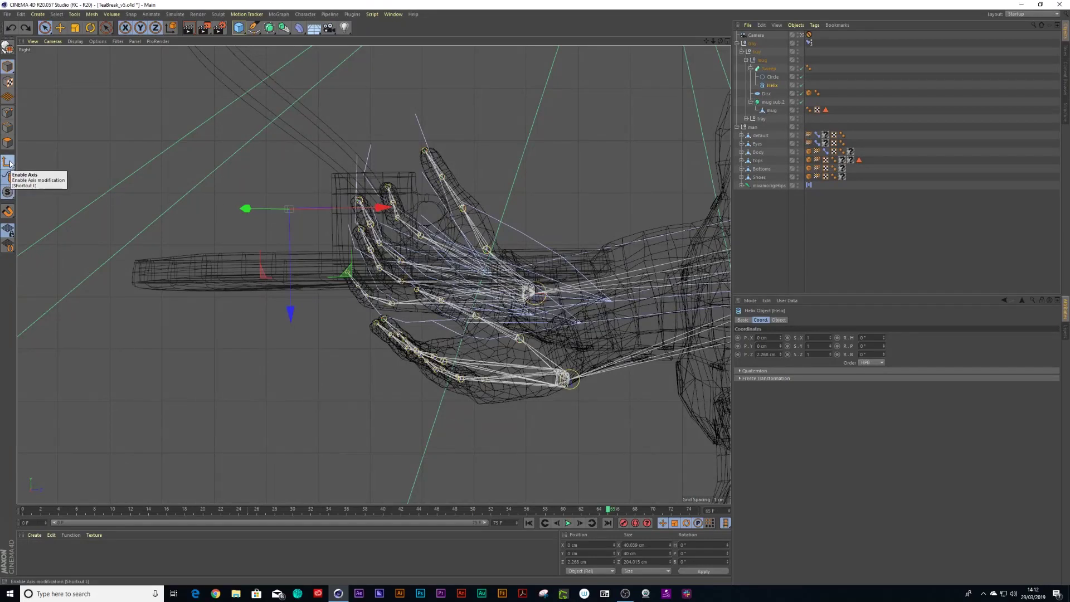
left_click_drag(386, 210, 442, 210)
key("ctrl+z")
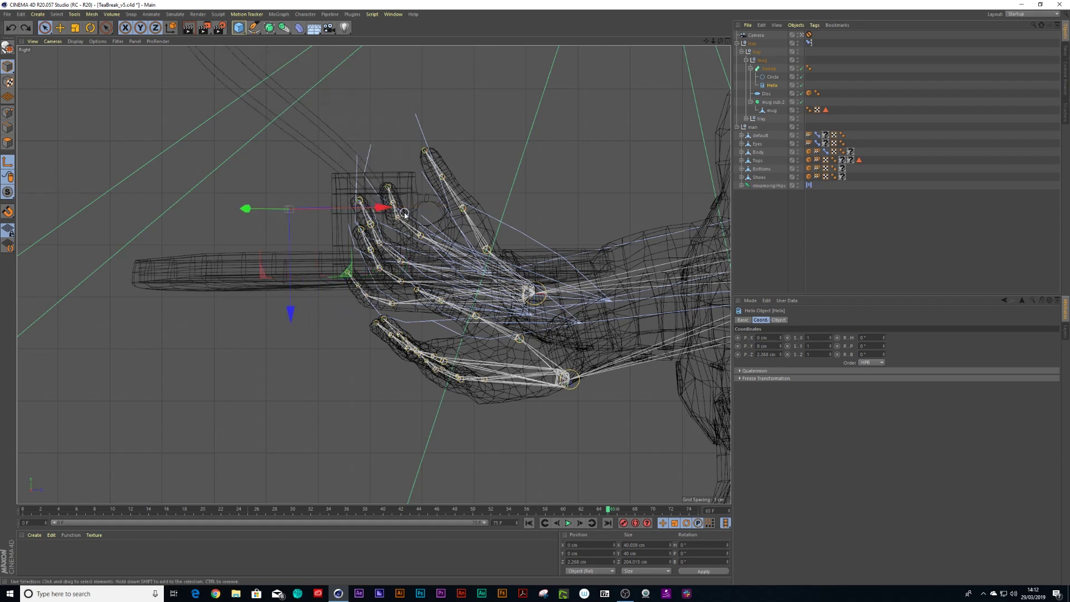
left_click(776, 89)
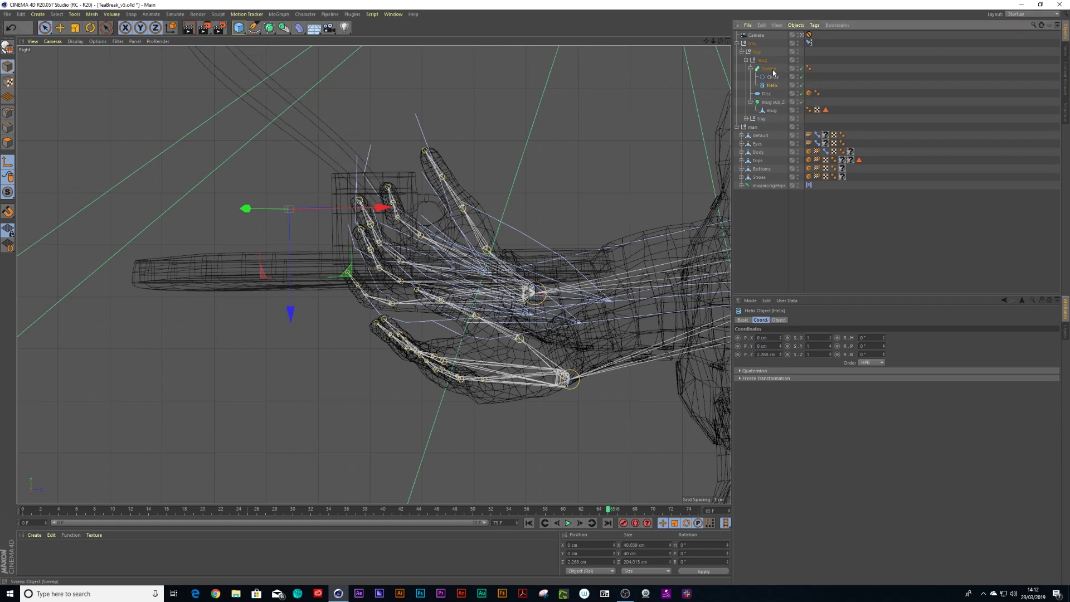
left_click(772, 70)
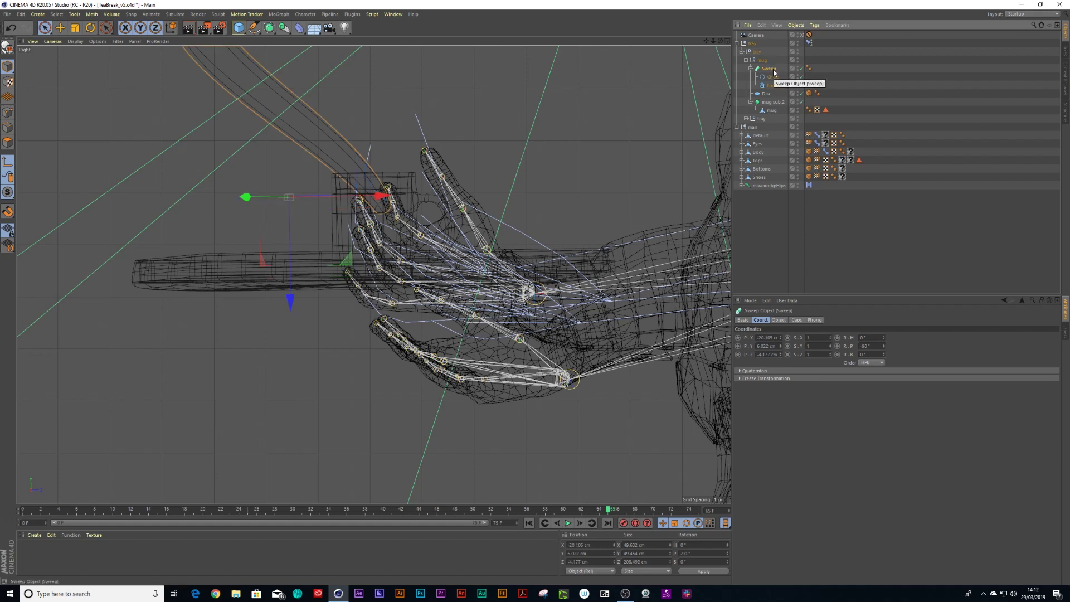
Group the Sweep into a new null named 'smoke'.
key("c")
double_click(771, 69)
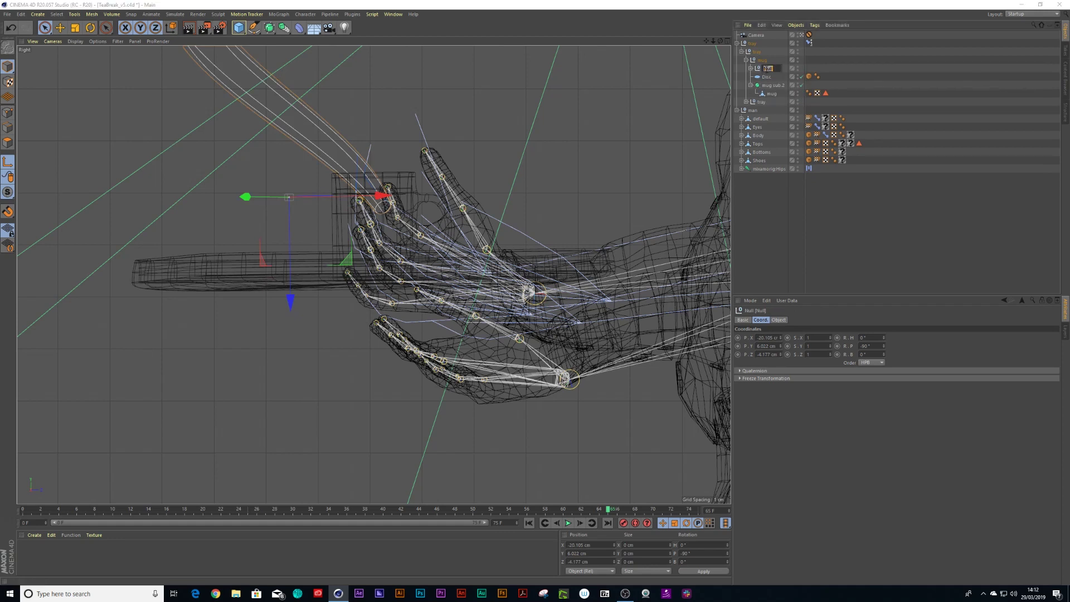
type("smoke")
key("Return")
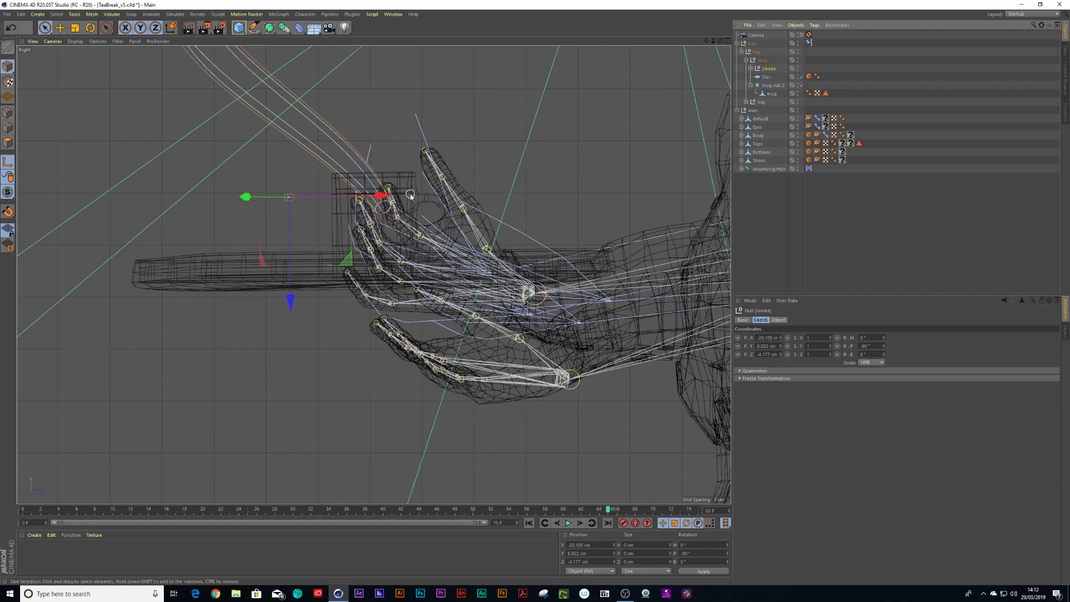
Move the smoke null along X and down into the mug, centring it from the top view.
left_click_drag(392, 199, 488, 205)
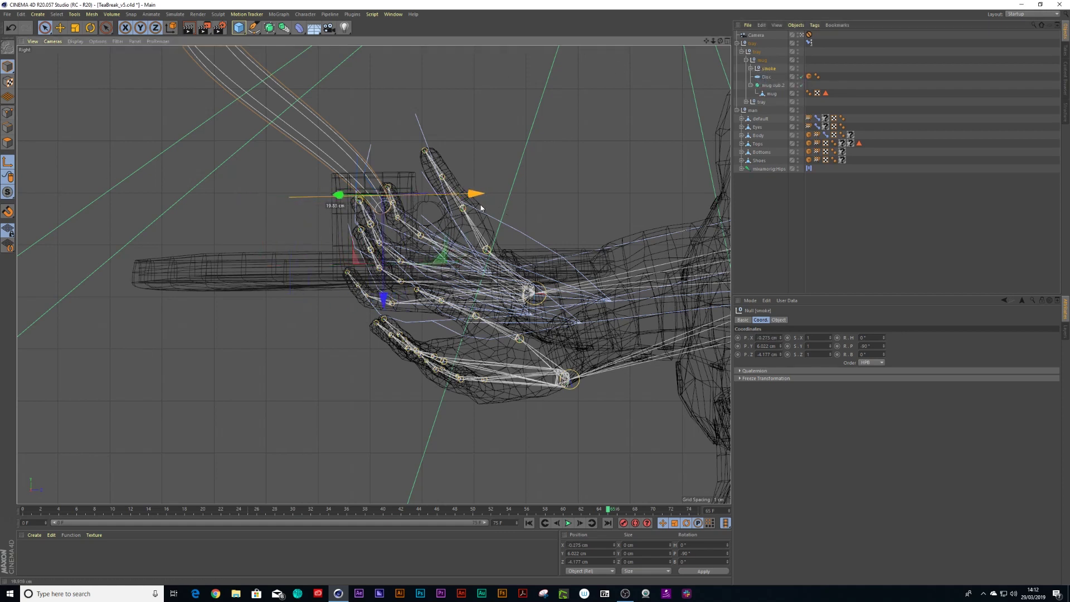
left_click_drag(440, 260, 441, 272)
left_click(727, 42)
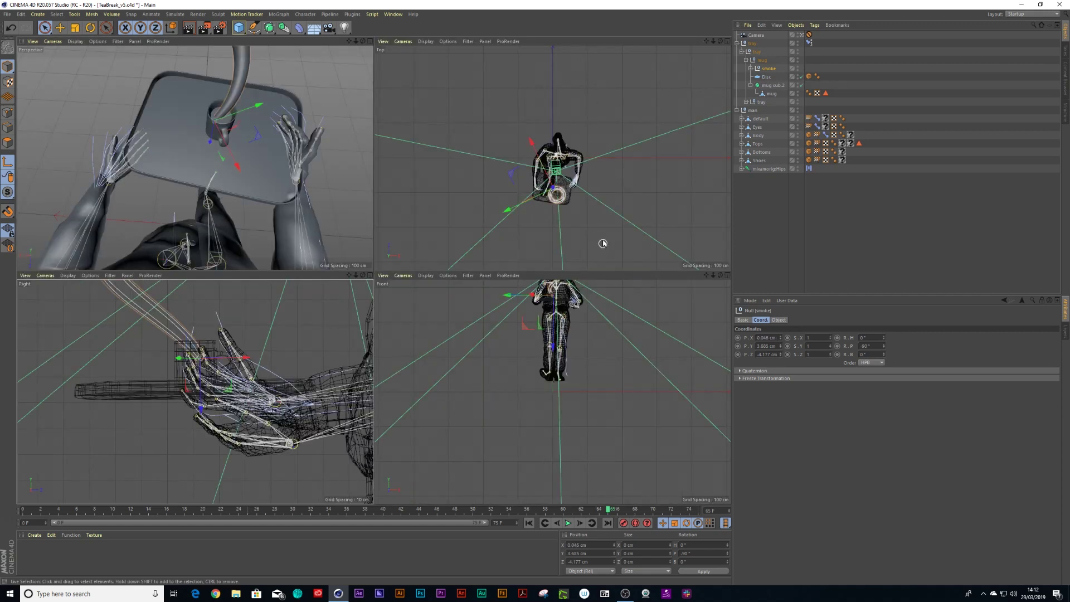
right_click_drag(563, 173, 614, 167, "alt")
middle_click_drag(563, 240, 577, 200, "alt")
right_click_drag(575, 199, 580, 198, "alt")
left_click_drag(498, 174, 513, 203)
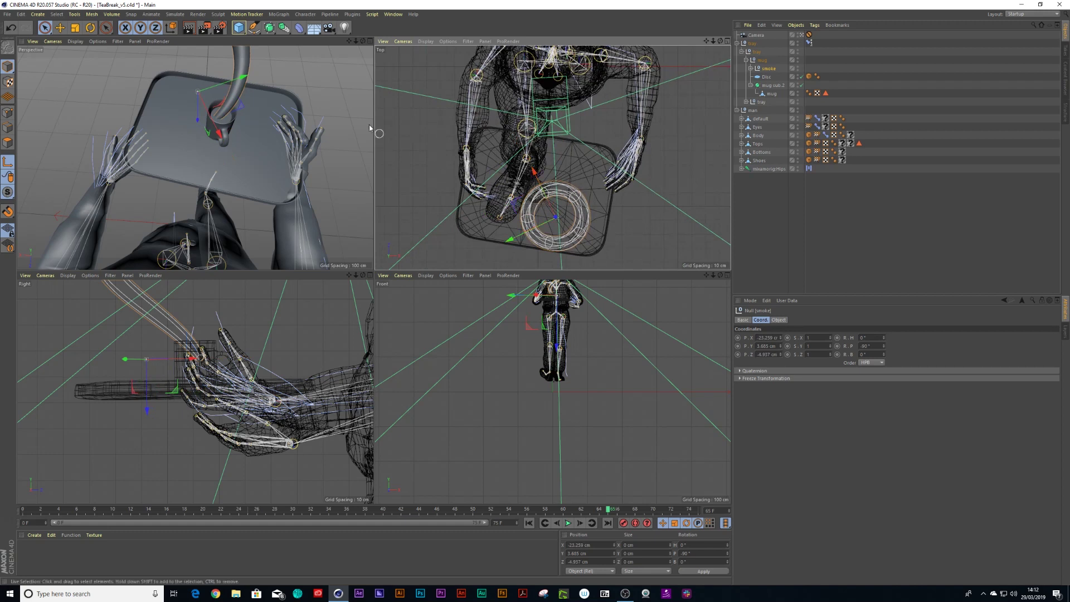
key("F1")
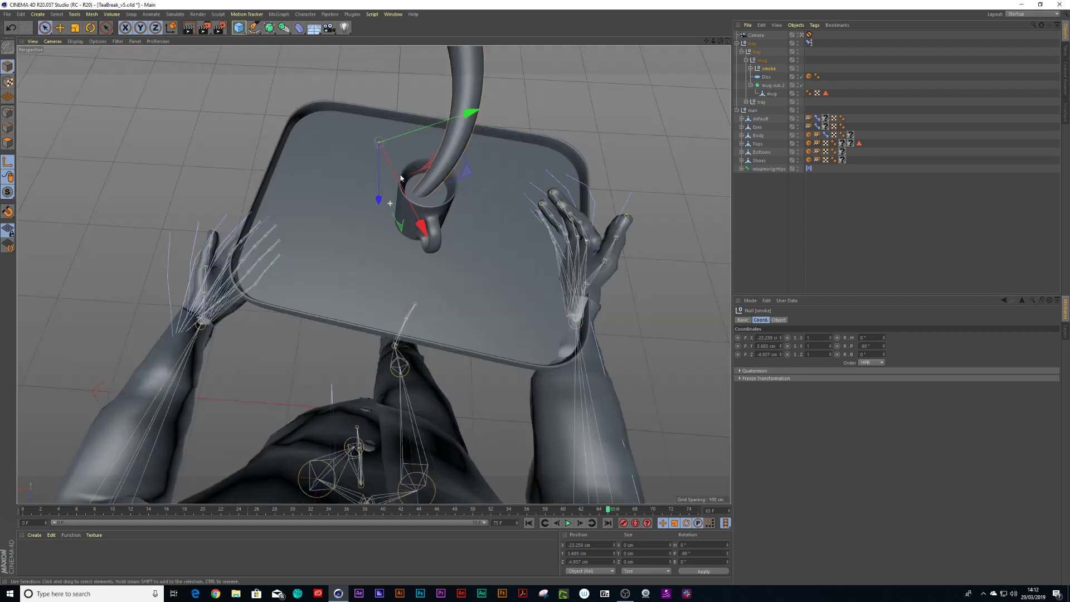
left_click(727, 41)
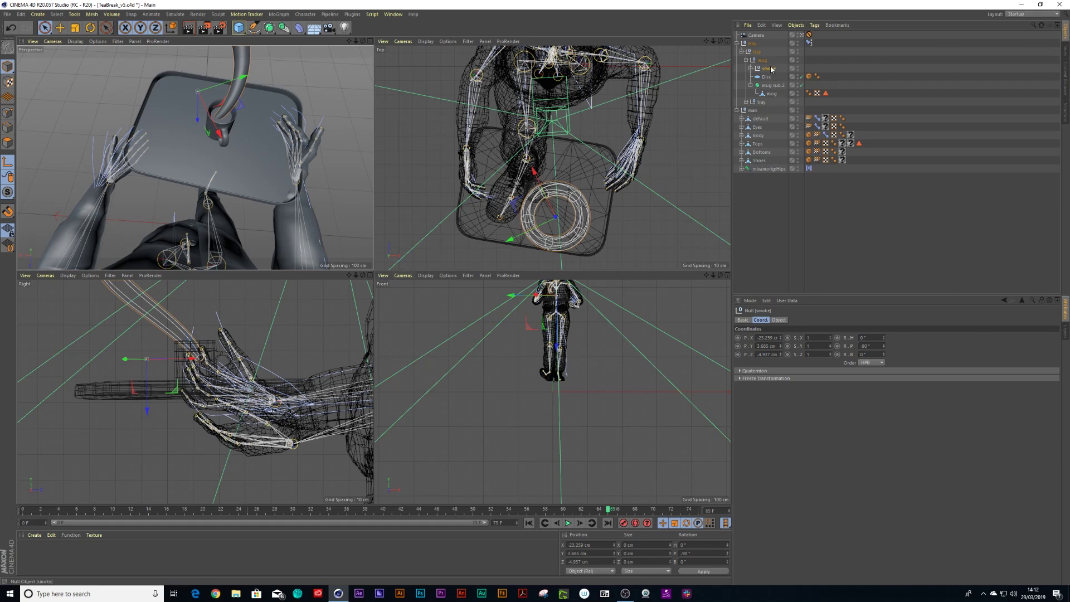
Fine-tune the smoke null over the mug at about X 0.33 cm and give it a bank rotation.
left_click_drag(884, 355, 884, 332)
key("ctrl+z")
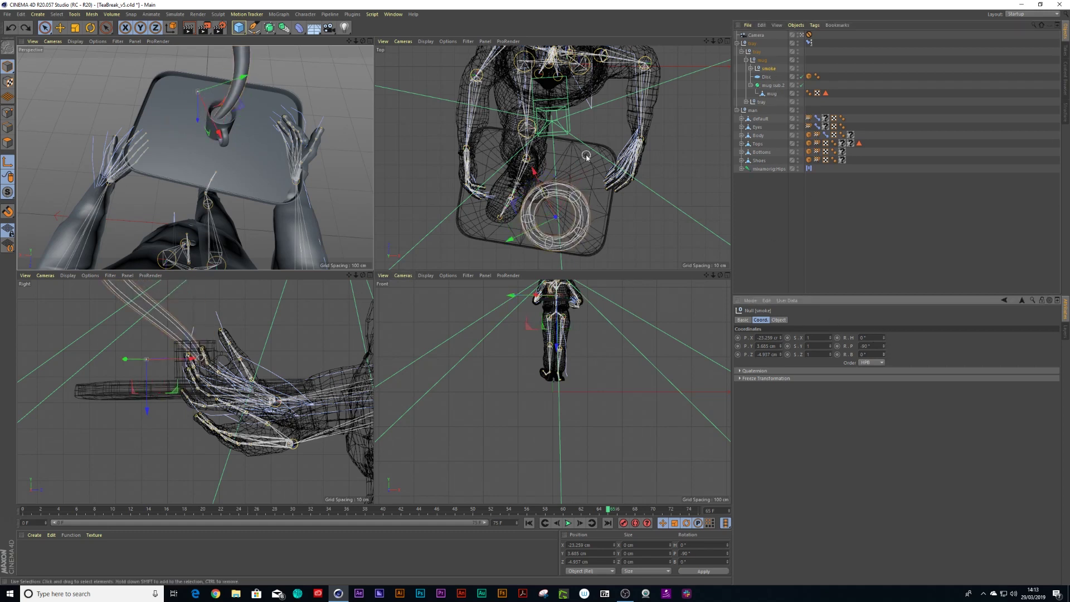
middle_click_drag(586, 307, 576, 398, "alt")
right_click_drag(567, 398, 631, 375, "alt")
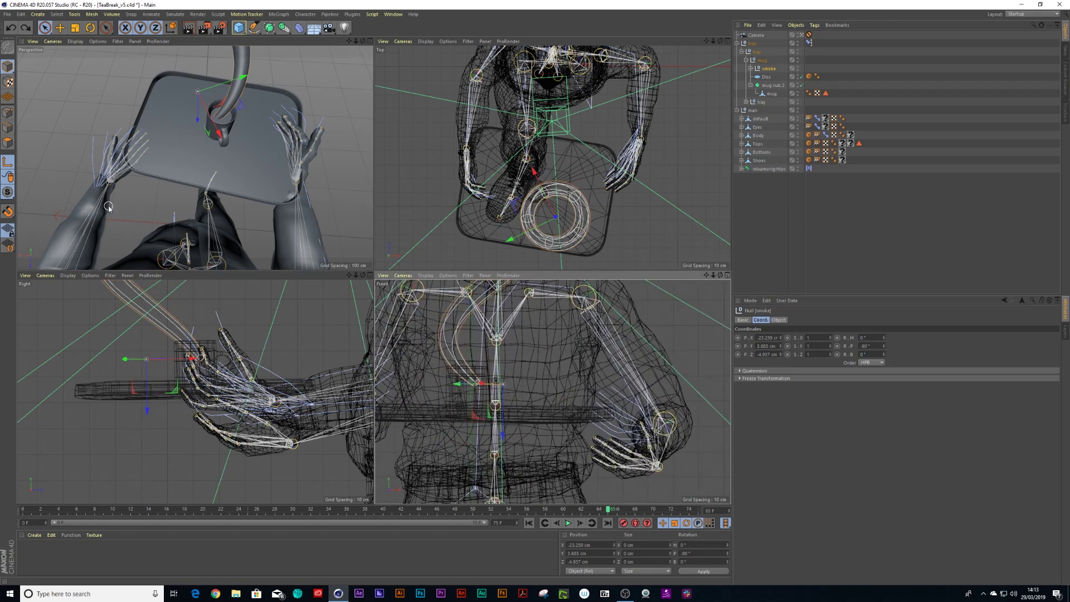
left_click_drag(458, 384, 429, 389)
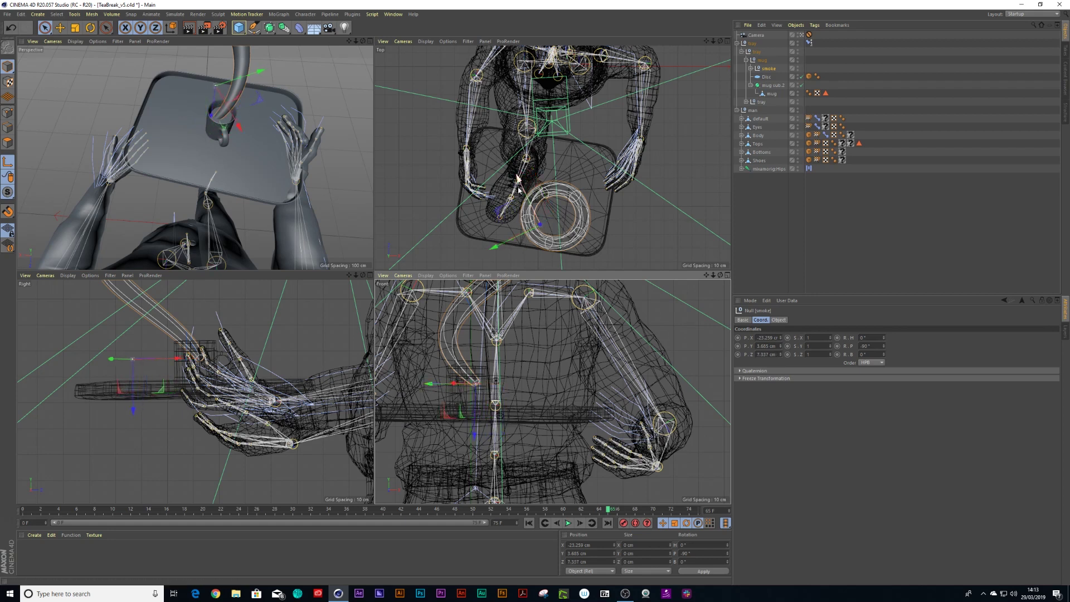
left_click_drag(502, 214, 495, 182)
left_click_drag(236, 357, 239, 358)
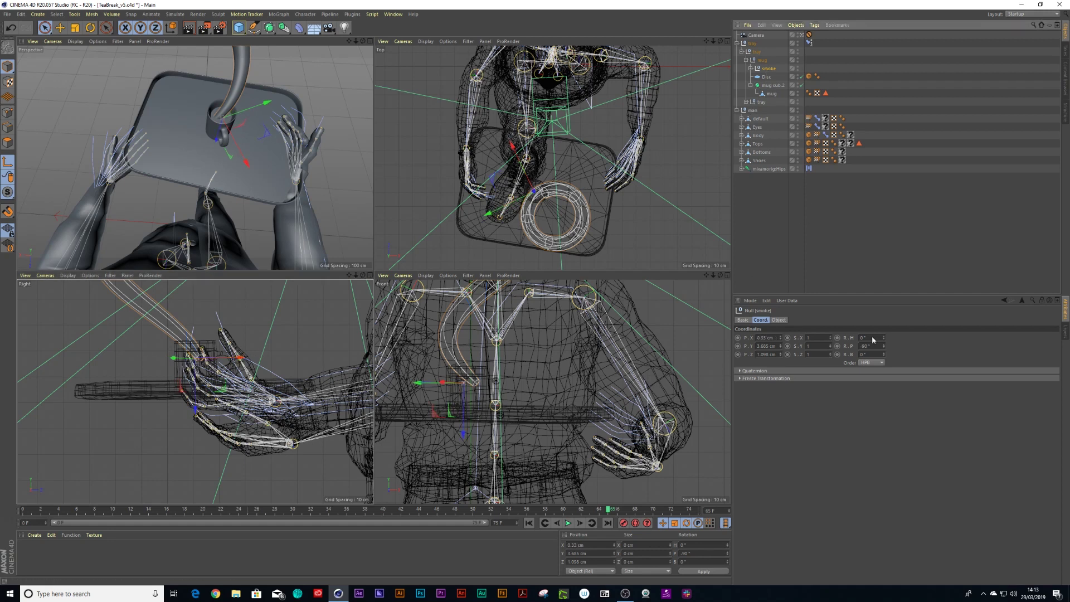
left_click_drag(885, 355, 887, 225)
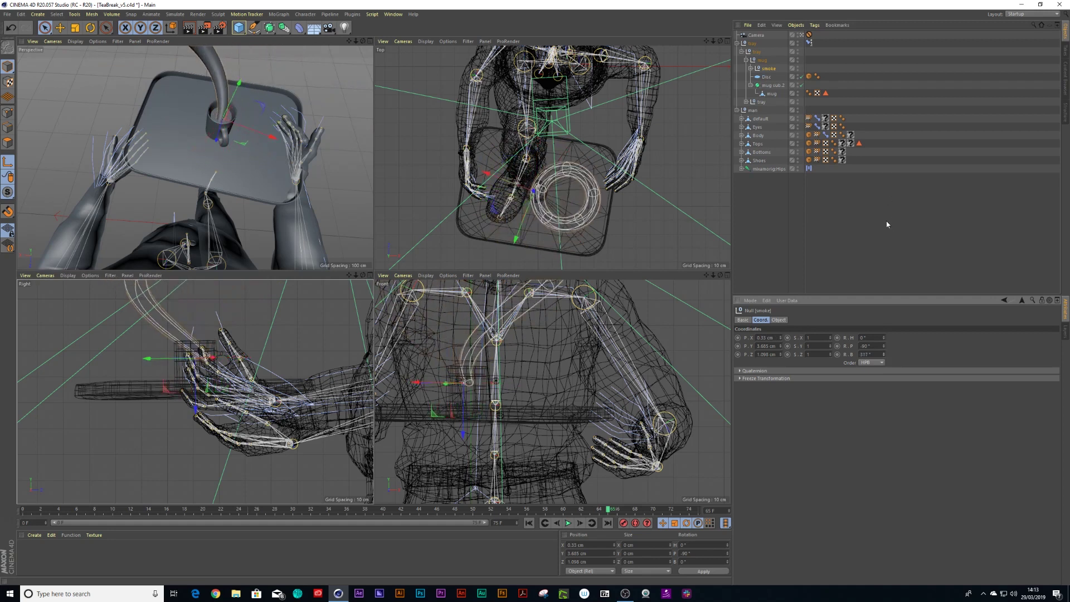
left_click(16, 515)
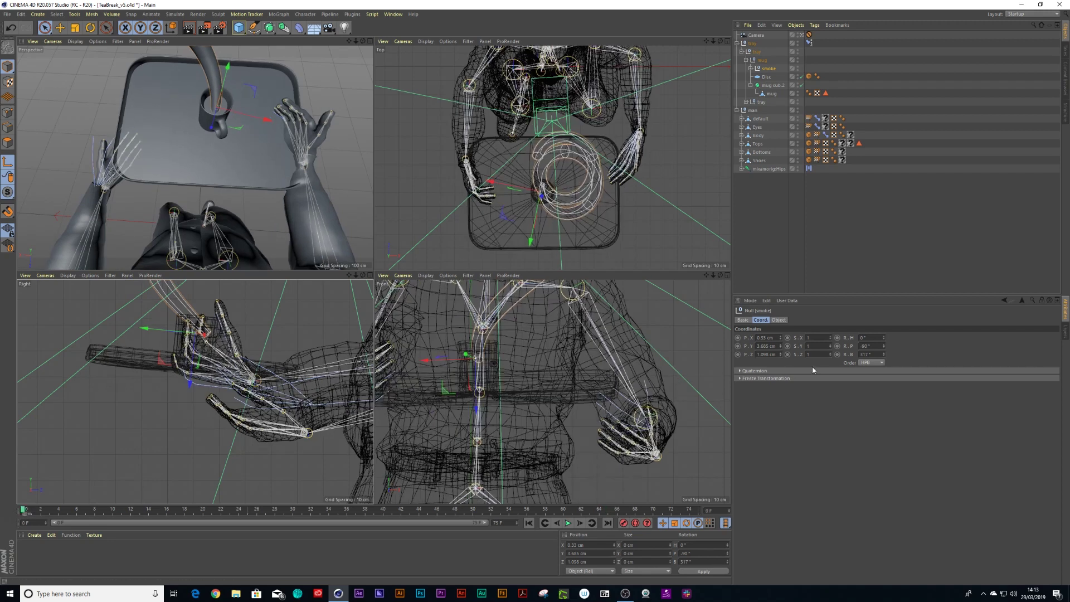
Set the smoke null's bank rotation to 0° at frame 0, then move ahead to frame 6.
left_click_drag(874, 355, 853, 355)
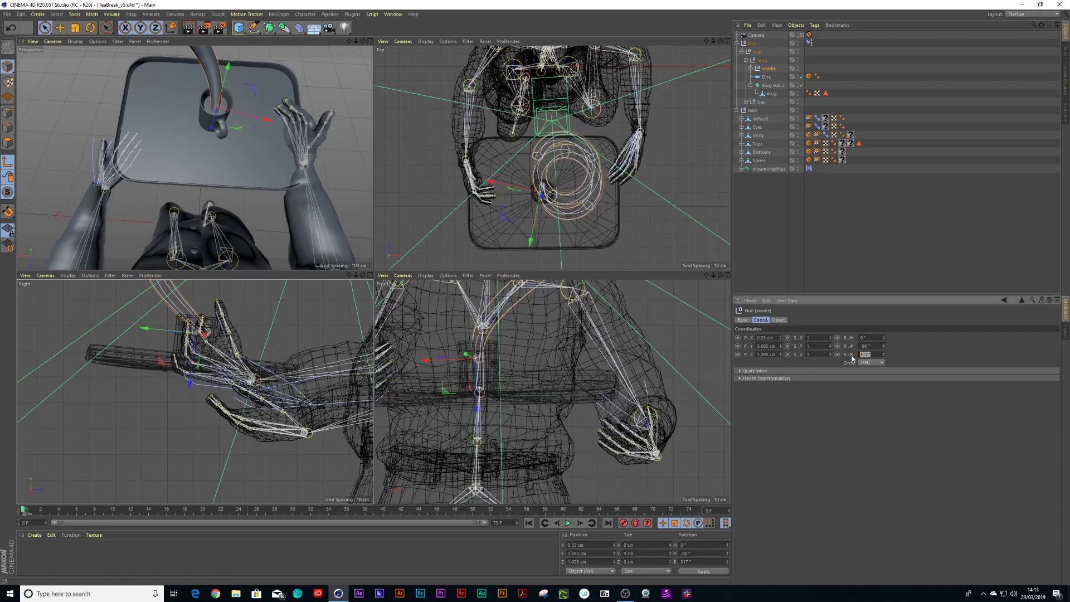
type("0")
key("Return")
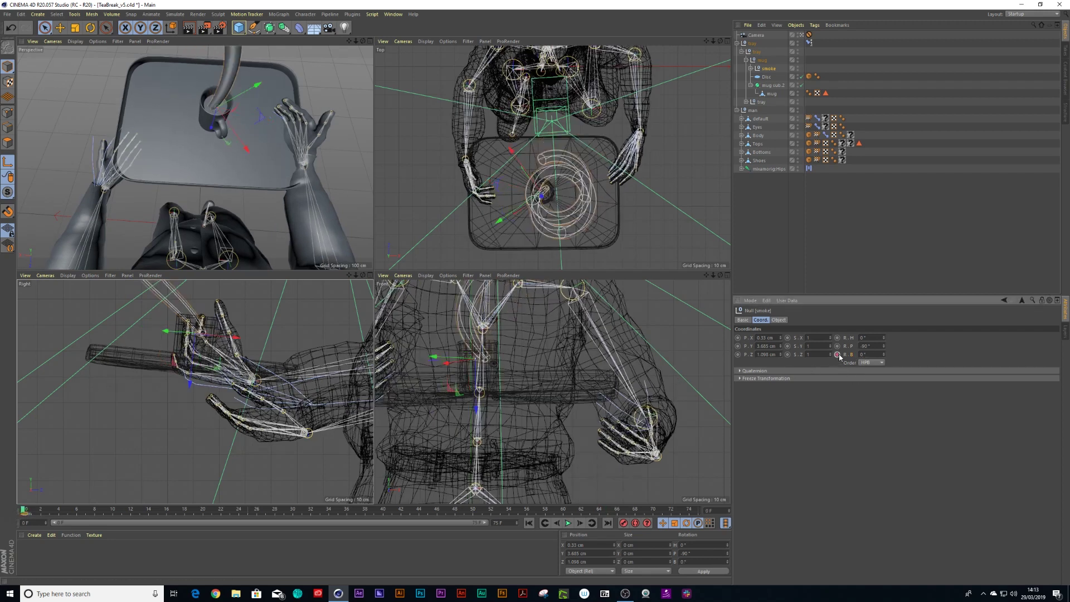
left_click_drag(23, 515, 112, 519)
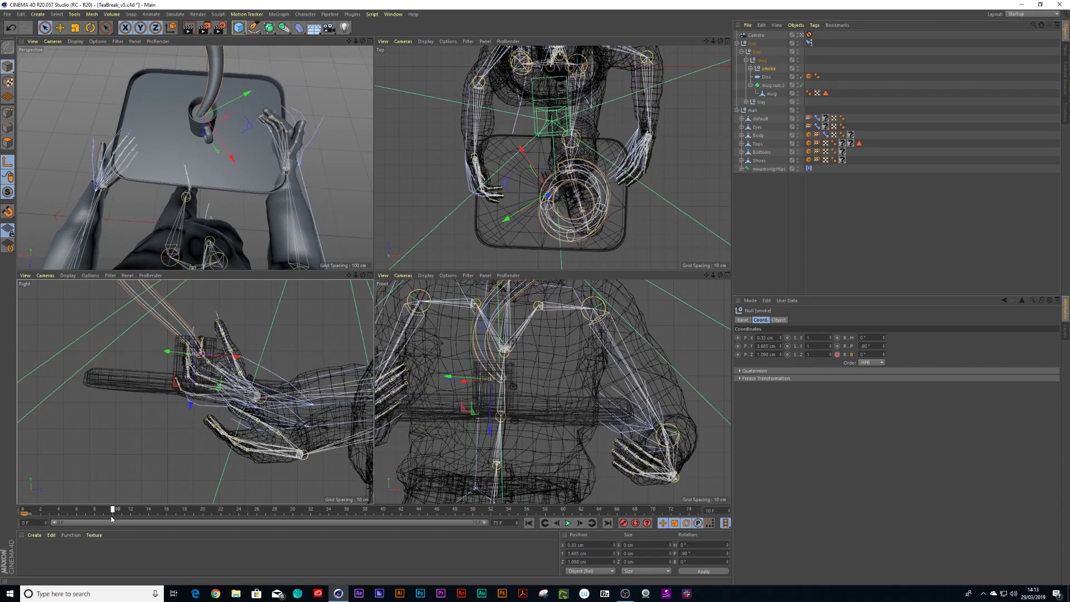
double_click(862, 355)
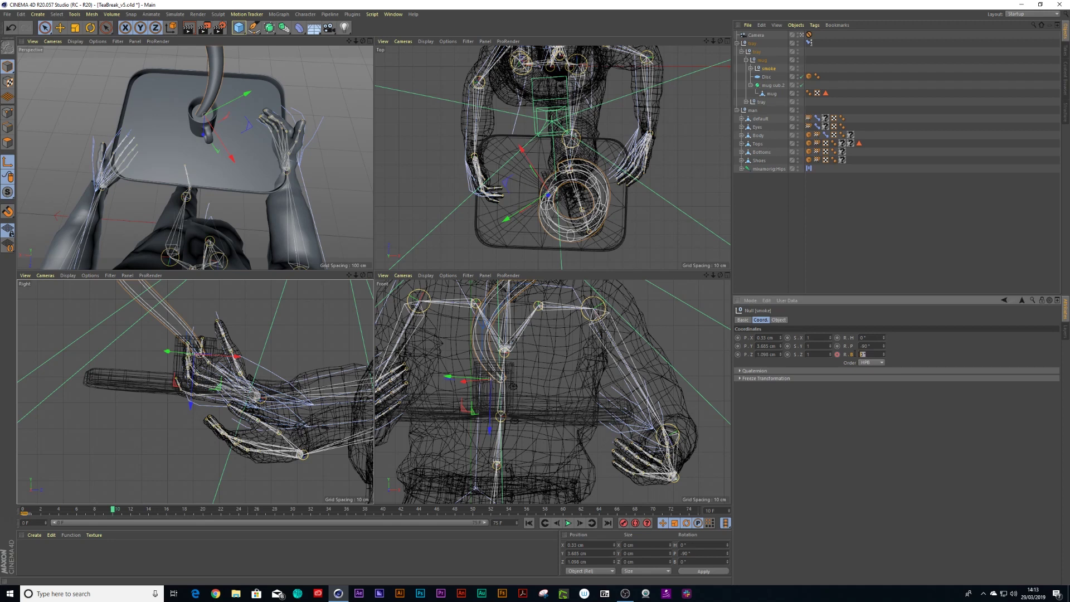
Show the bank rotation's F-Curve and make both rotation keys linear.
right_click(838, 355)
mouse_move(870, 360)
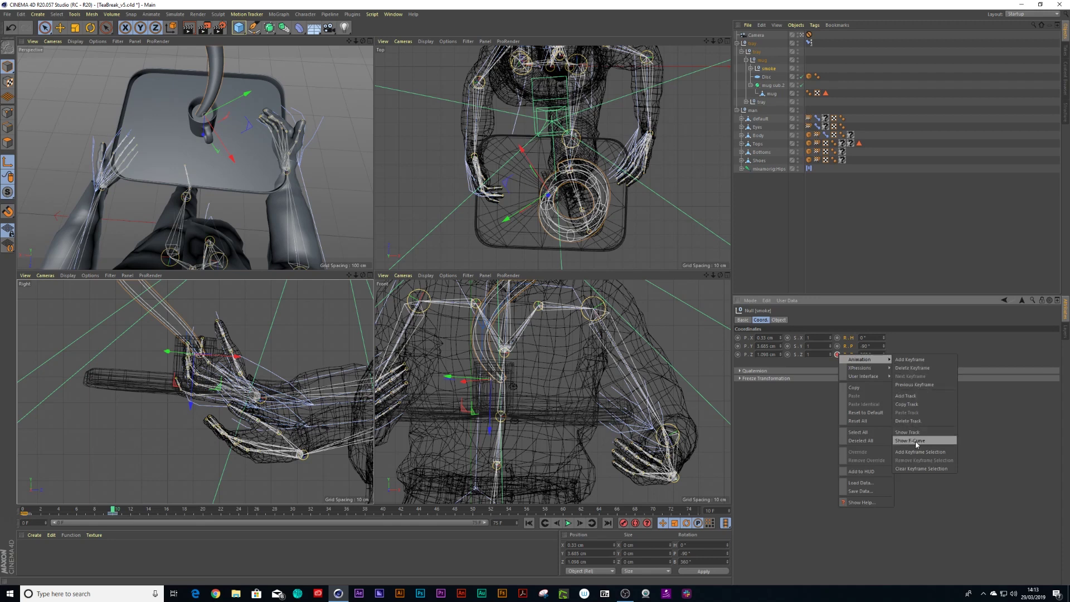
left_click(917, 441)
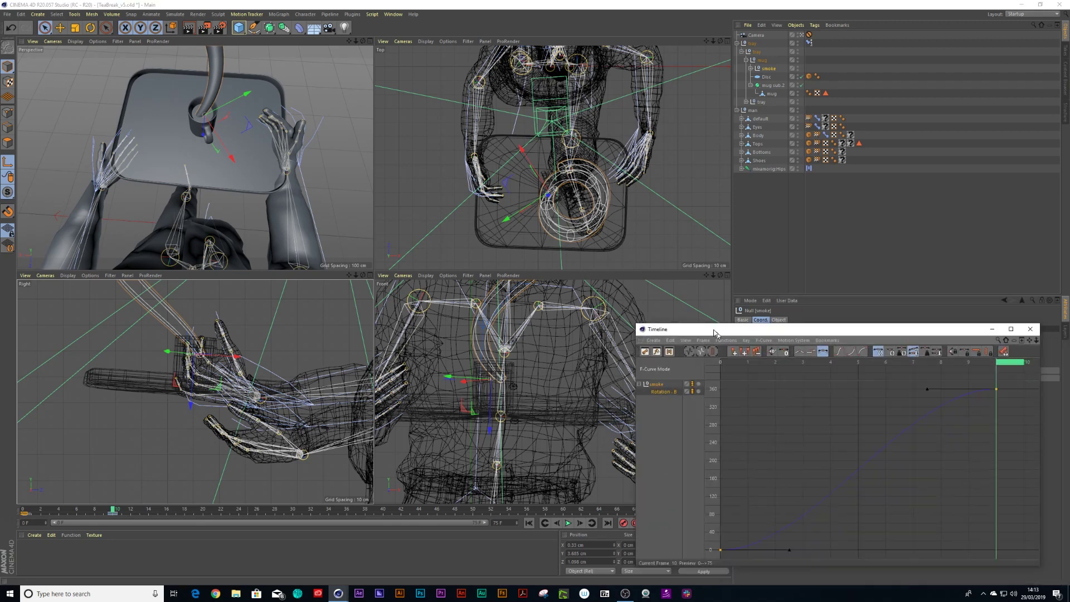
right_click_drag(752, 409, 723, 437, "alt")
left_click_drag(882, 347, 591, 469)
right_click(733, 390)
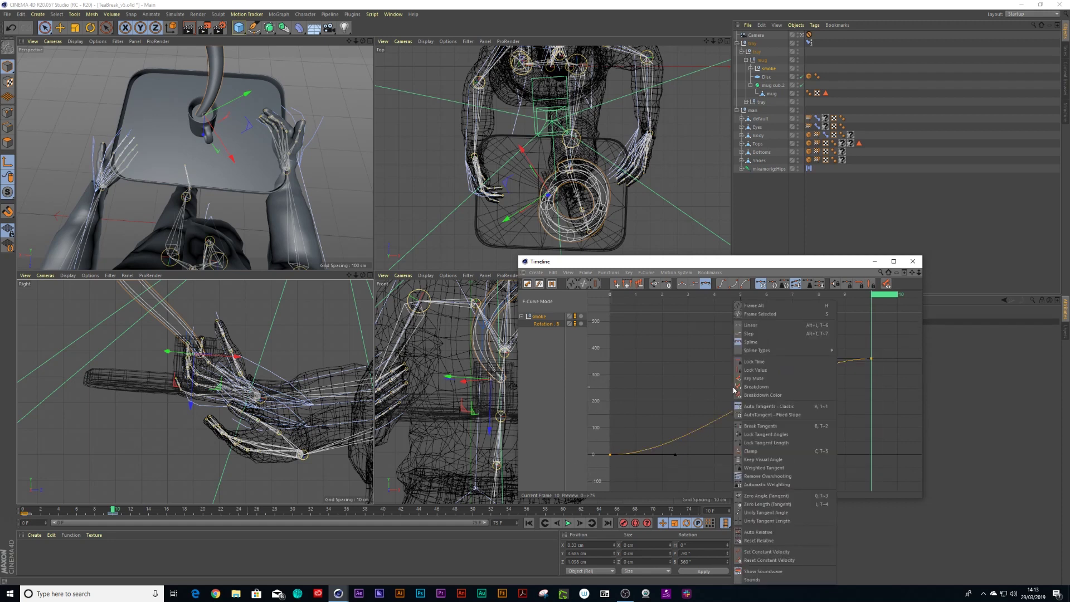
left_click(751, 325)
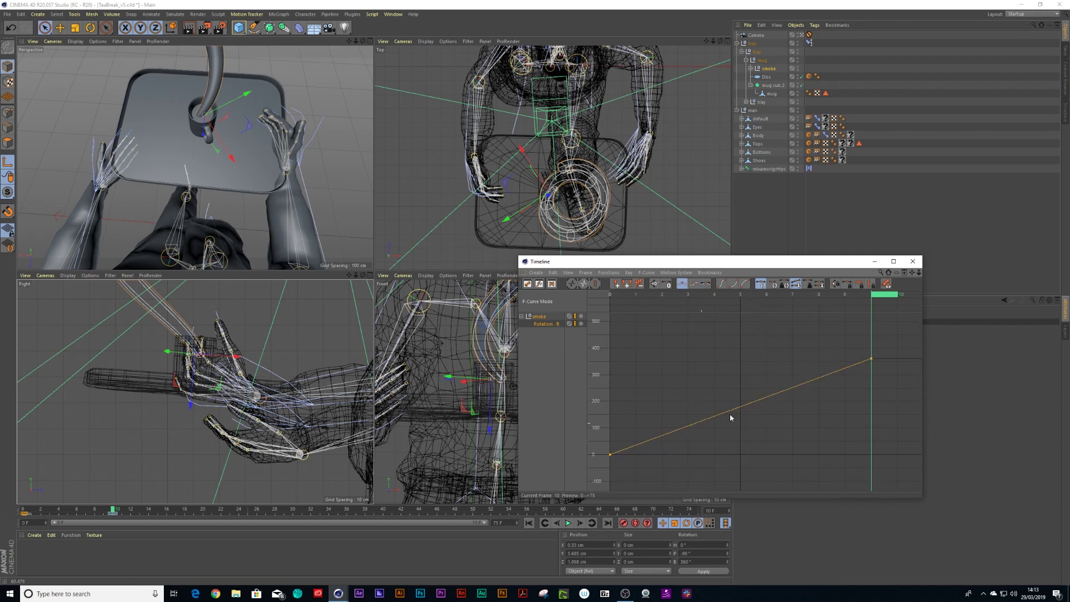
Set the rotation track to Continue after its last key and check the rising curve.
left_click_drag(809, 264, 555, 196)
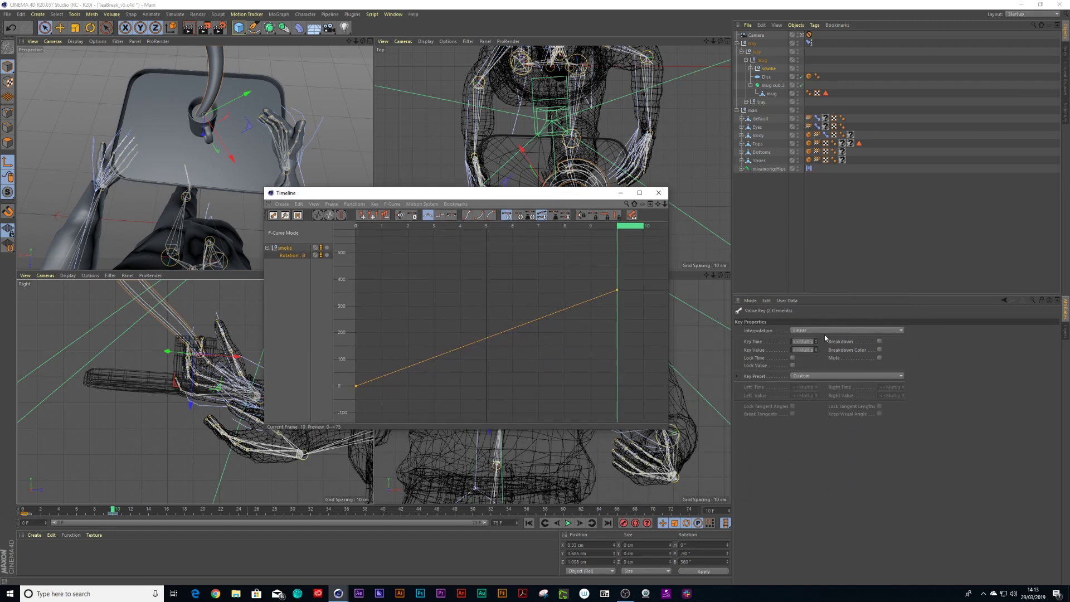
left_click(299, 255)
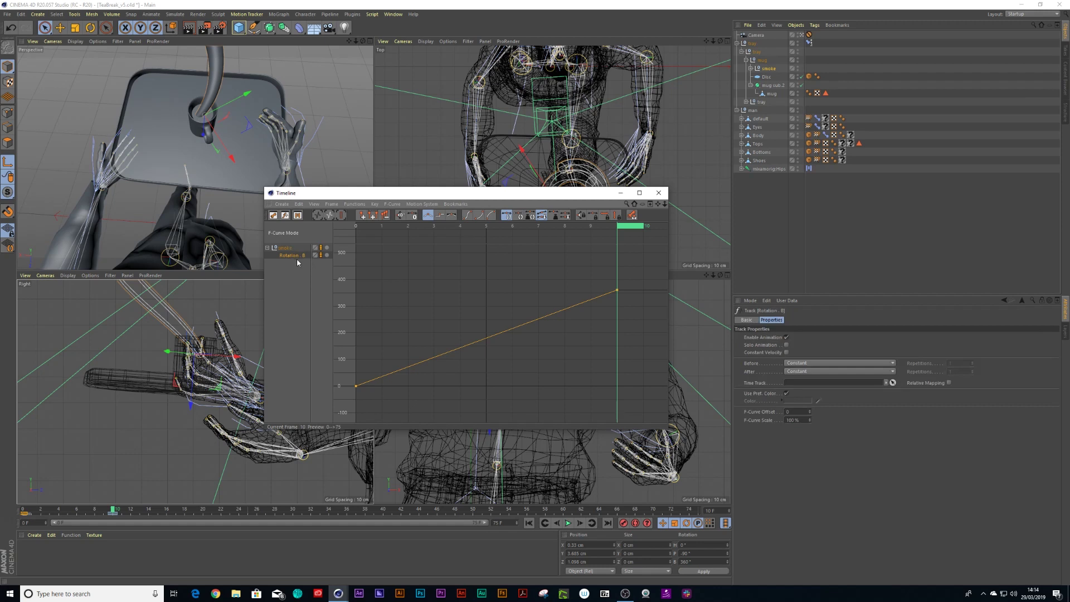
left_click(808, 371)
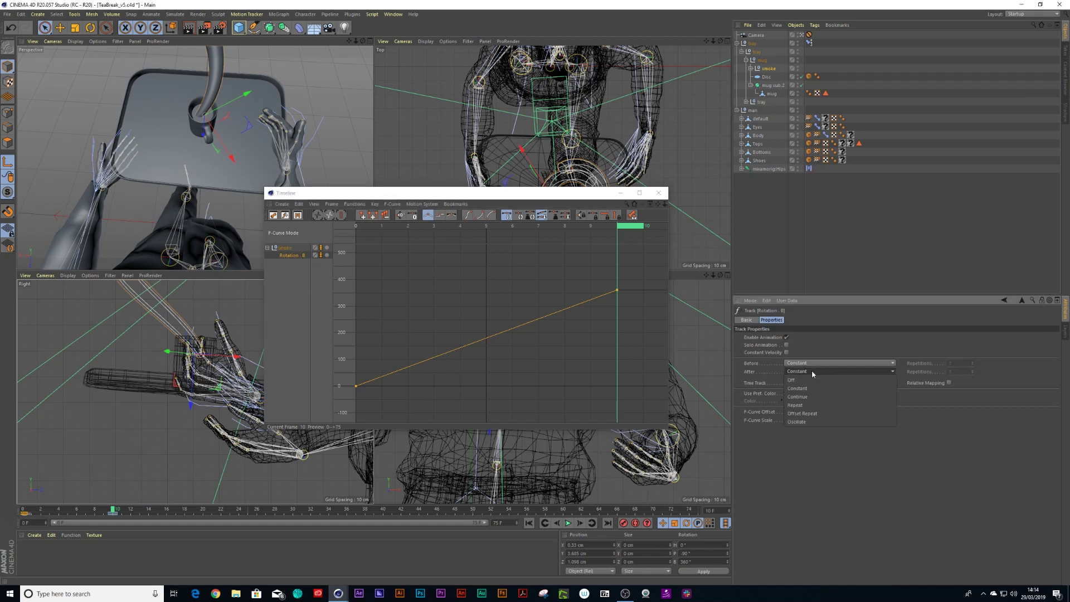
left_click(812, 398)
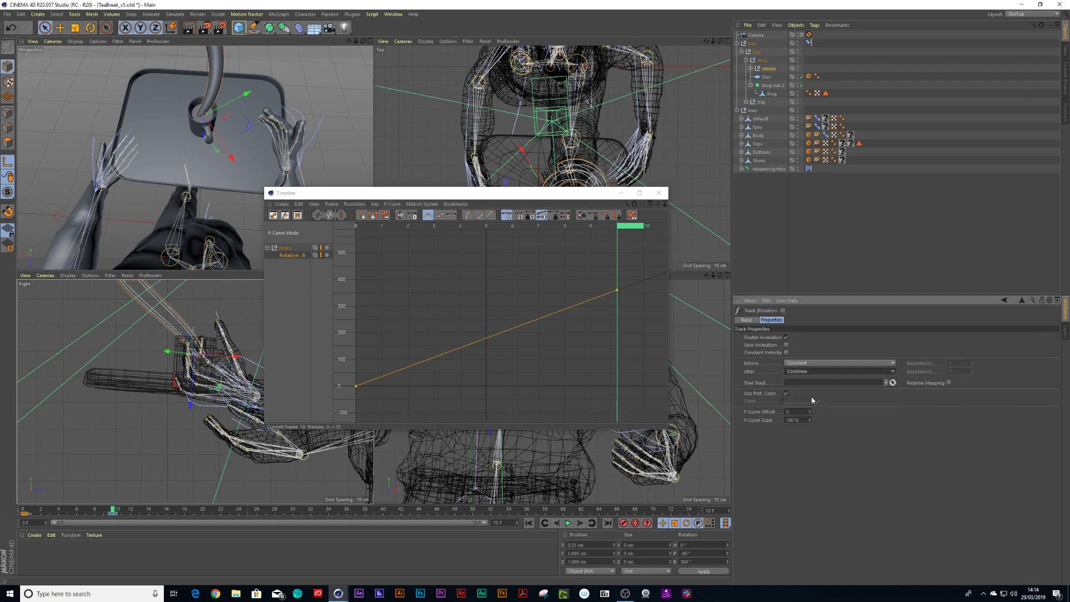
middle_click_drag(620, 315, 528, 326)
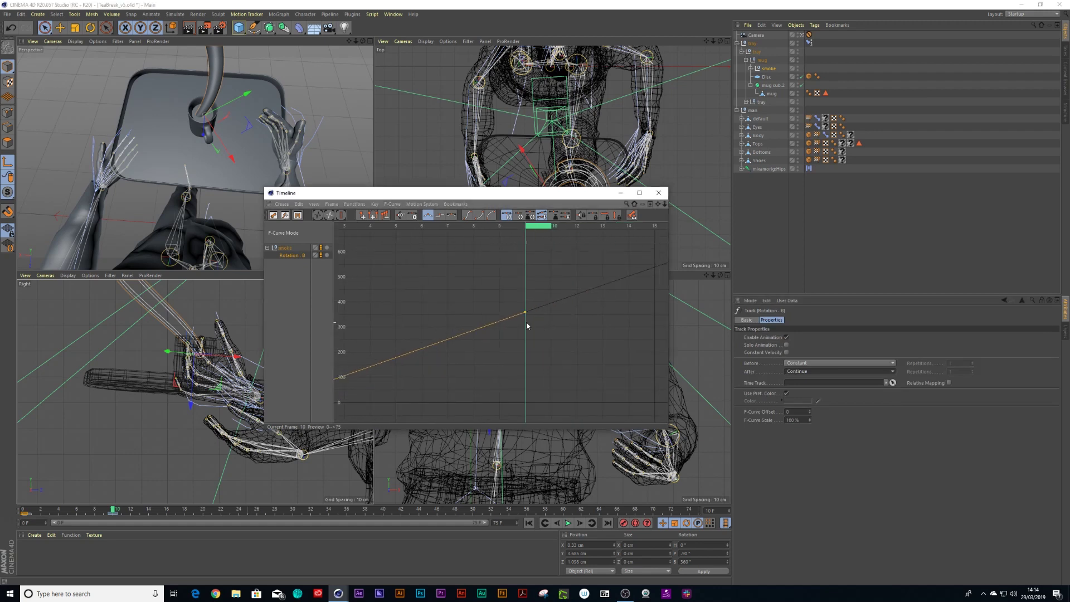
middle_click_drag(599, 299, 521, 333)
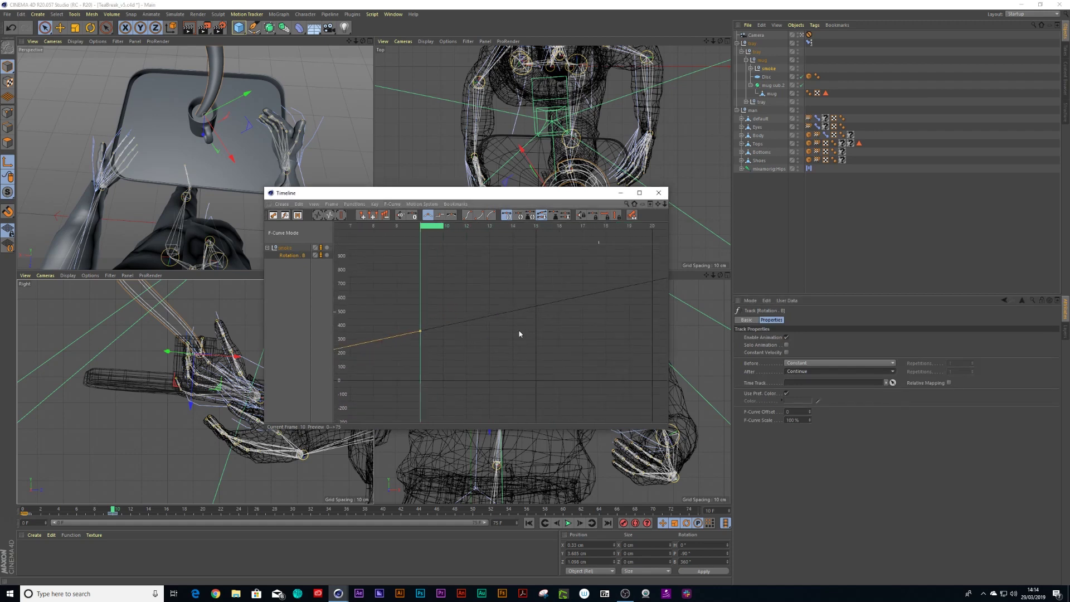
left_click(658, 192)
During playback, move the 360° rotation key from frame 10 to frame 45.
left_click(569, 527)
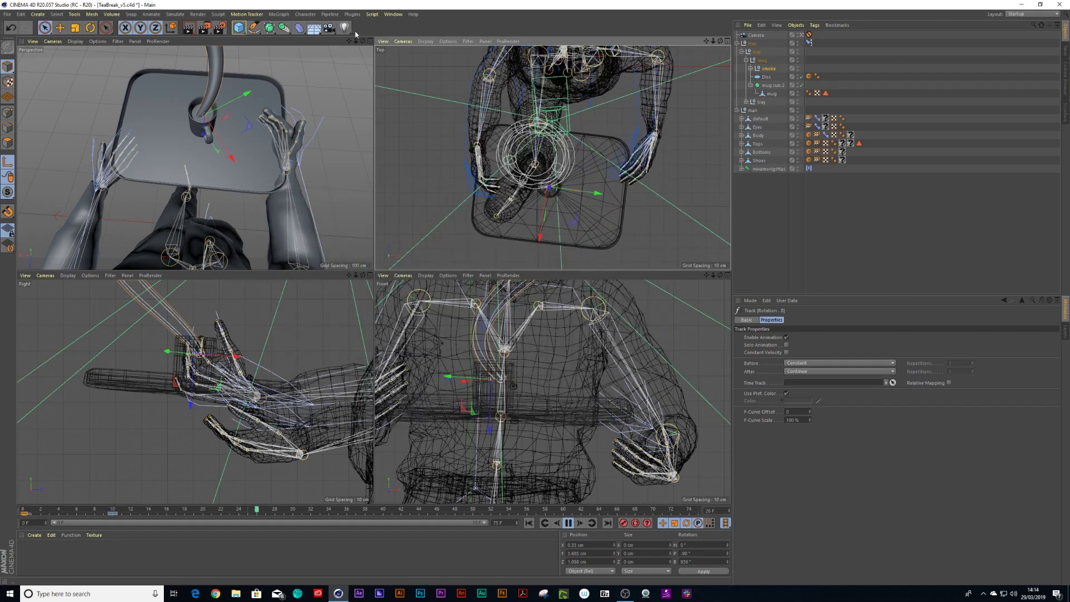
key("F1")
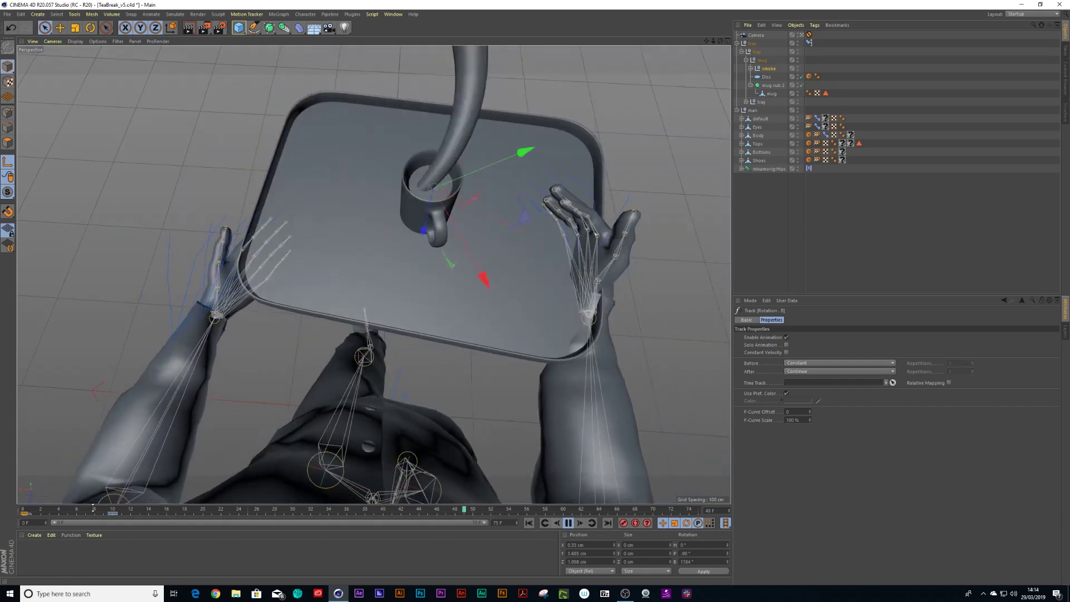
left_click_drag(114, 515, 433, 519)
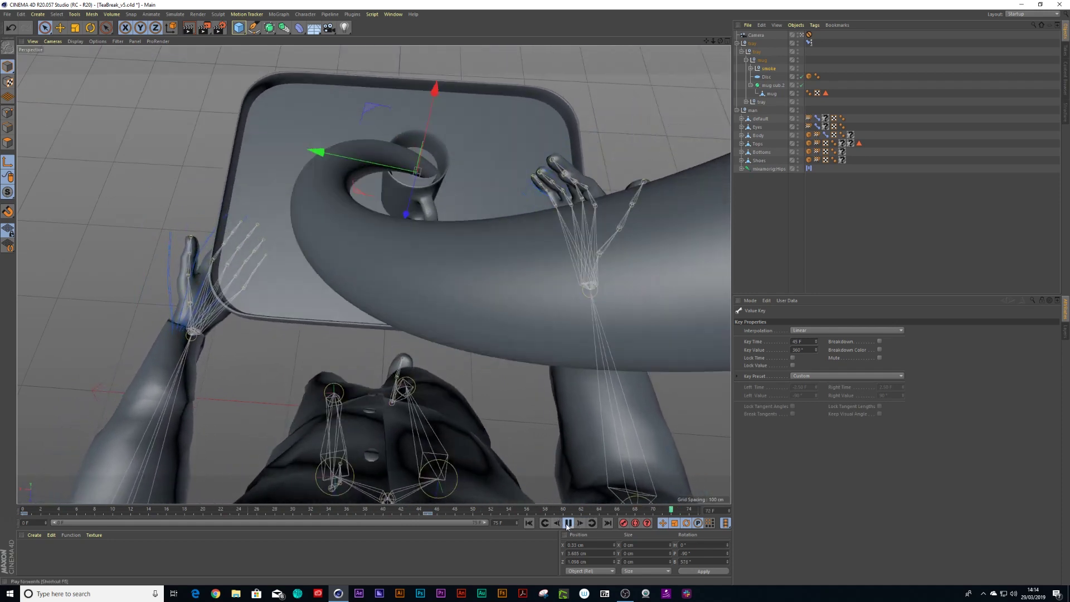
left_click(568, 523)
Add a Taper deformer inside the smoke group, placed above the Sweep.
left_click(751, 68)
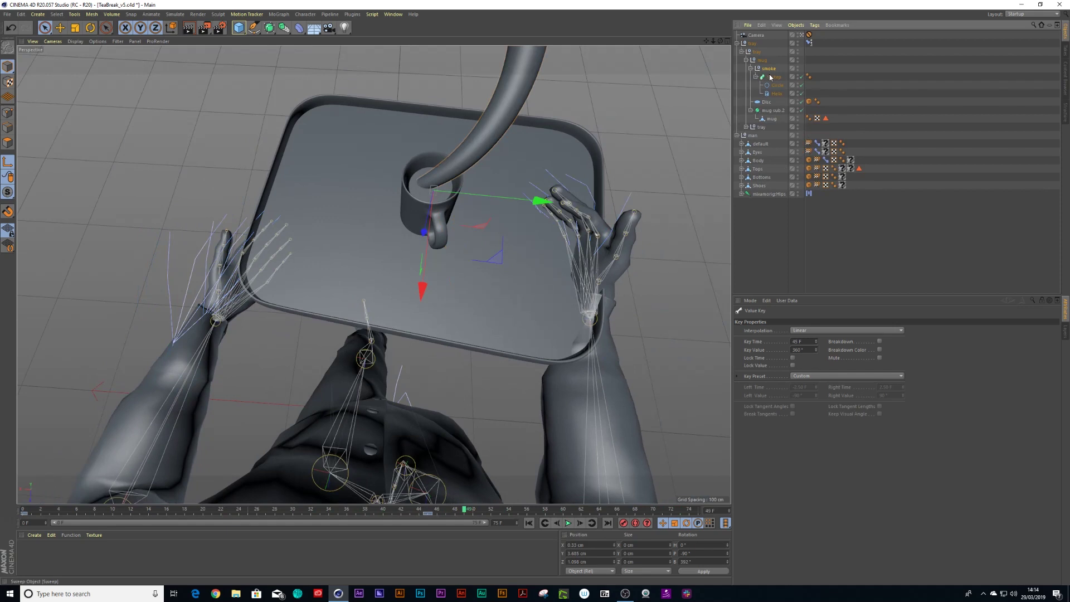
left_click(775, 77)
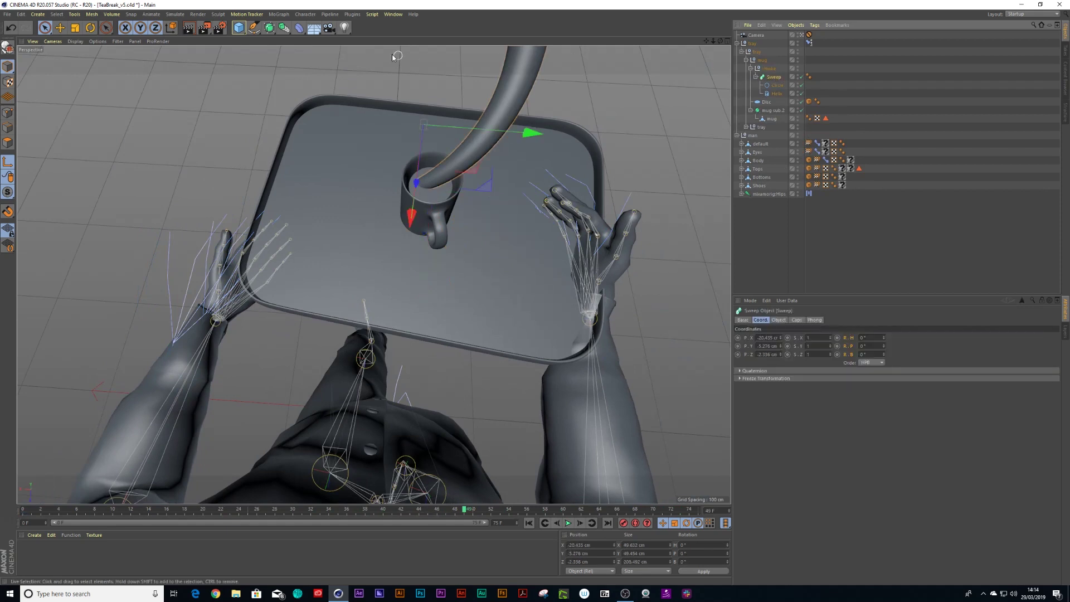
left_click_drag(301, 32, 514, 41)
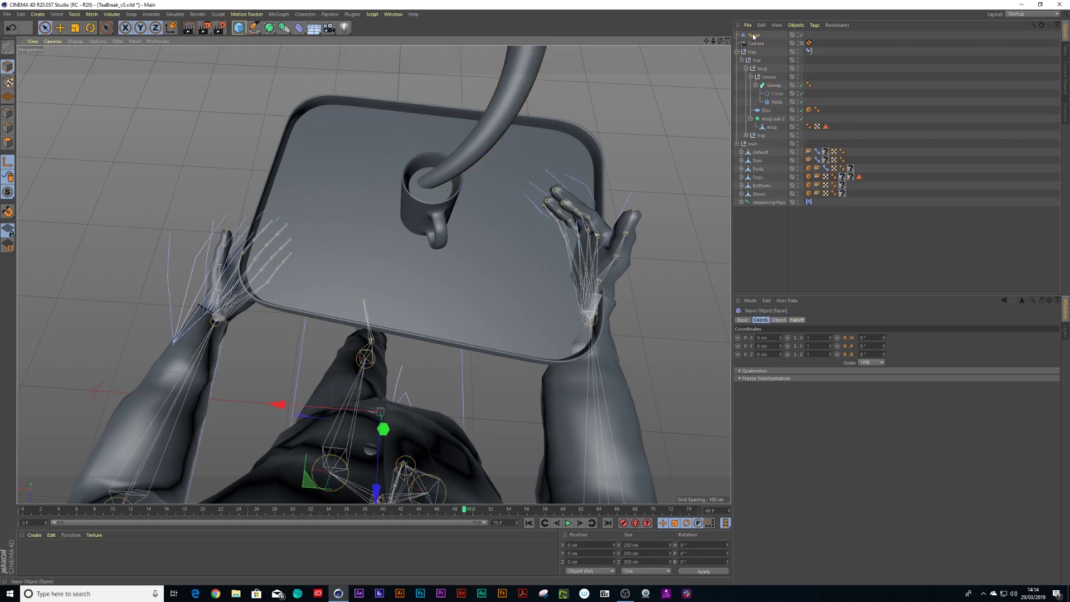
left_click_drag(753, 35, 778, 85)
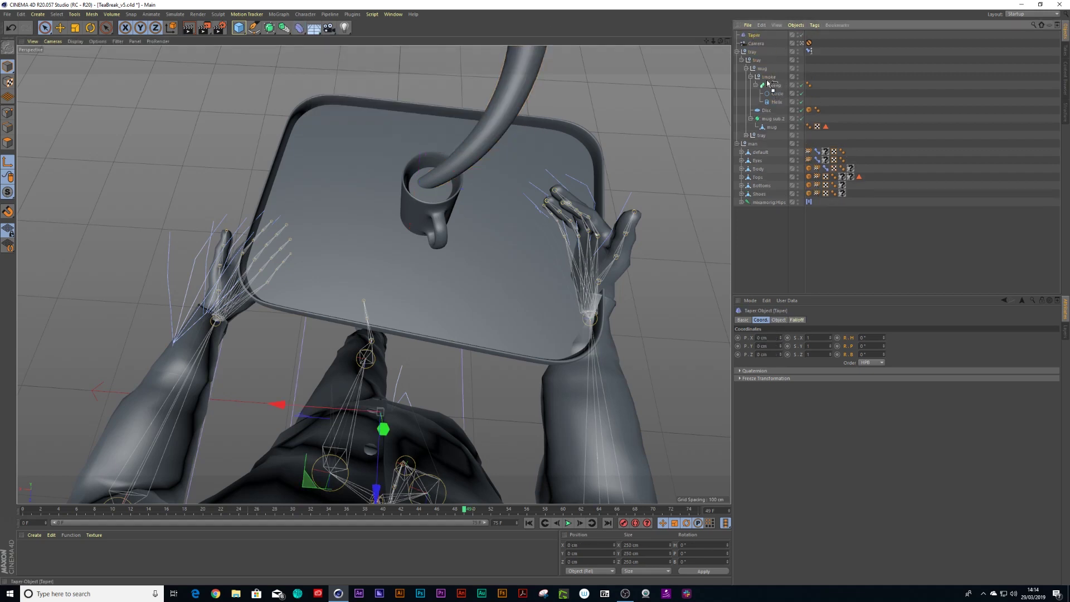
left_click_drag(768, 83, 772, 78)
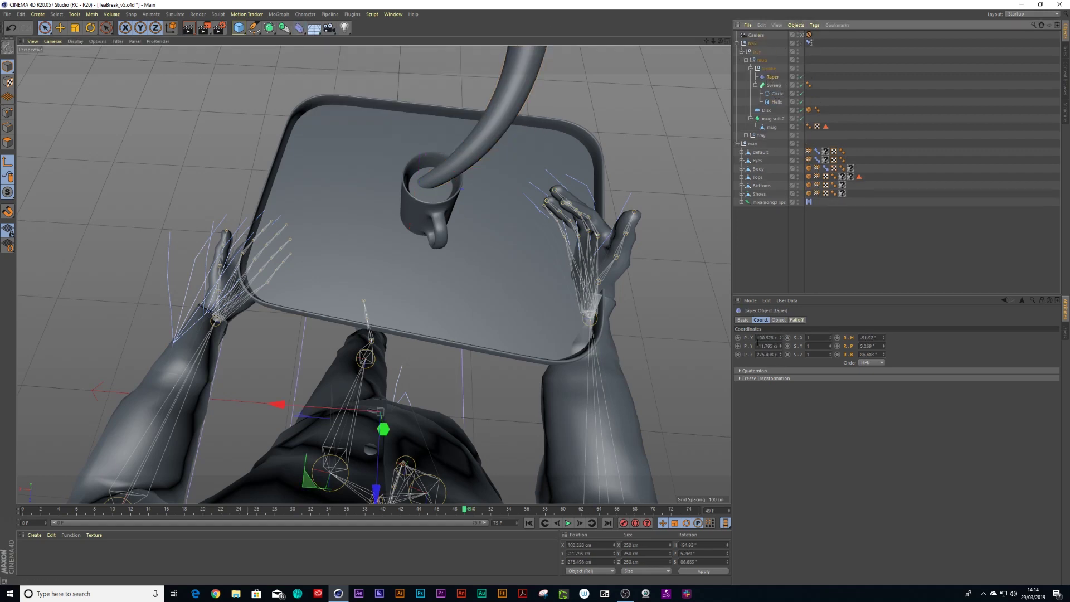
Set the Taper's X, Y and Z position all to 0.
double_click(775, 338)
type("0")
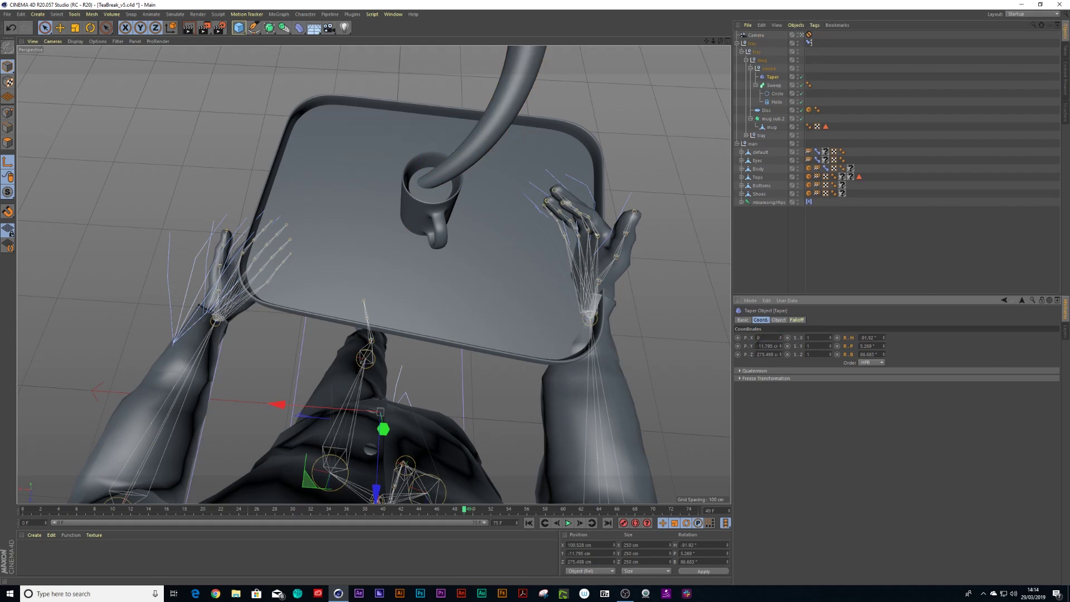
key("Tab")
type("0")
key("Tab")
type("0")
key("Return")
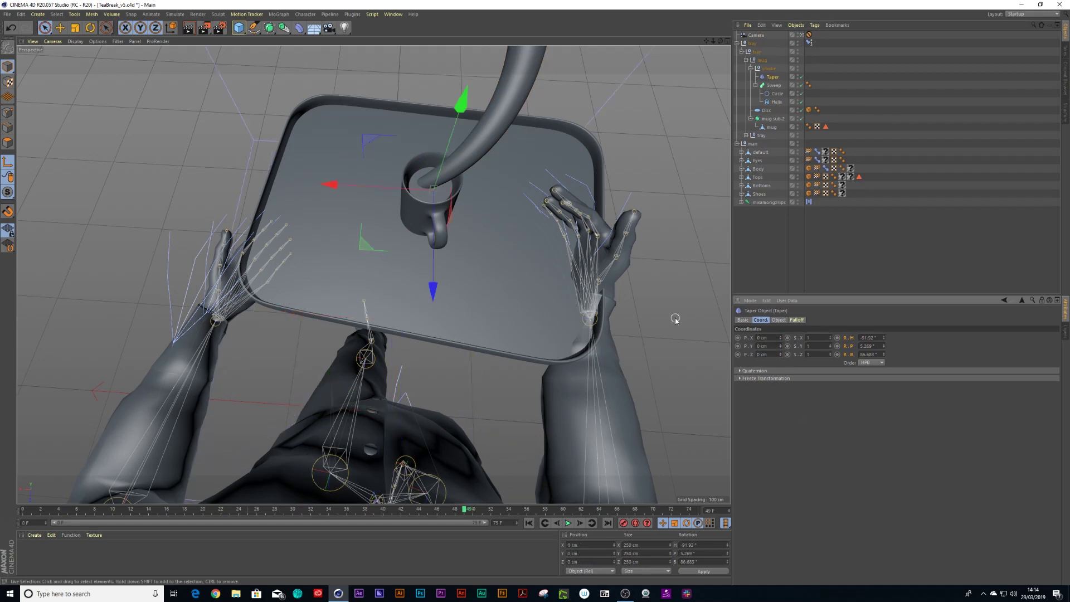
key("t")
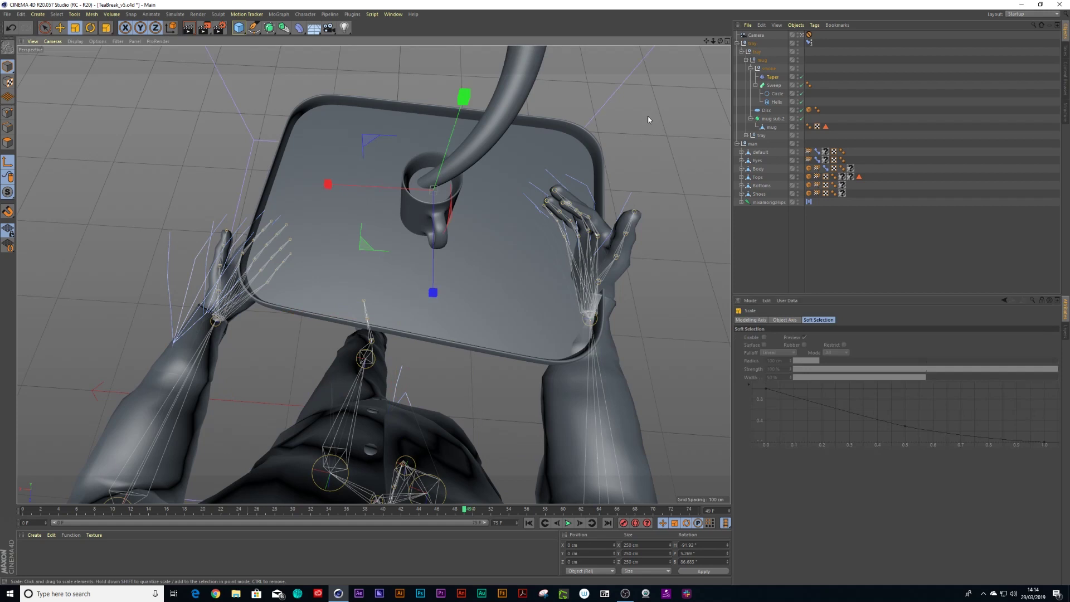
Shrink the Taper to 22.25 cm around the mug and raise it above the mug.
left_click_drag(503, 167, 380, 216)
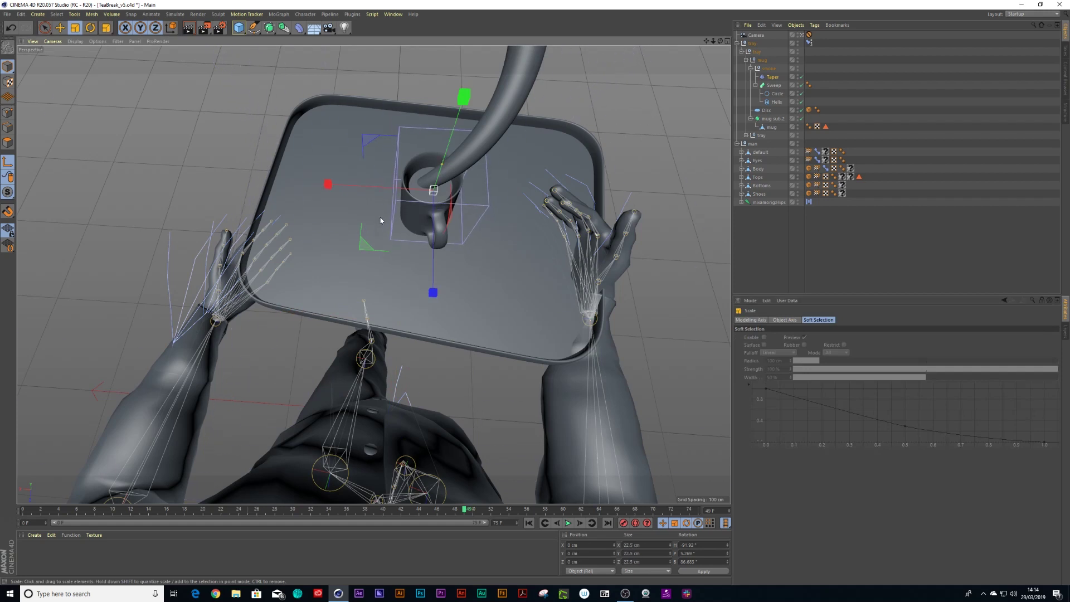
left_click(802, 35)
scroll(356, 195, "up", 3)
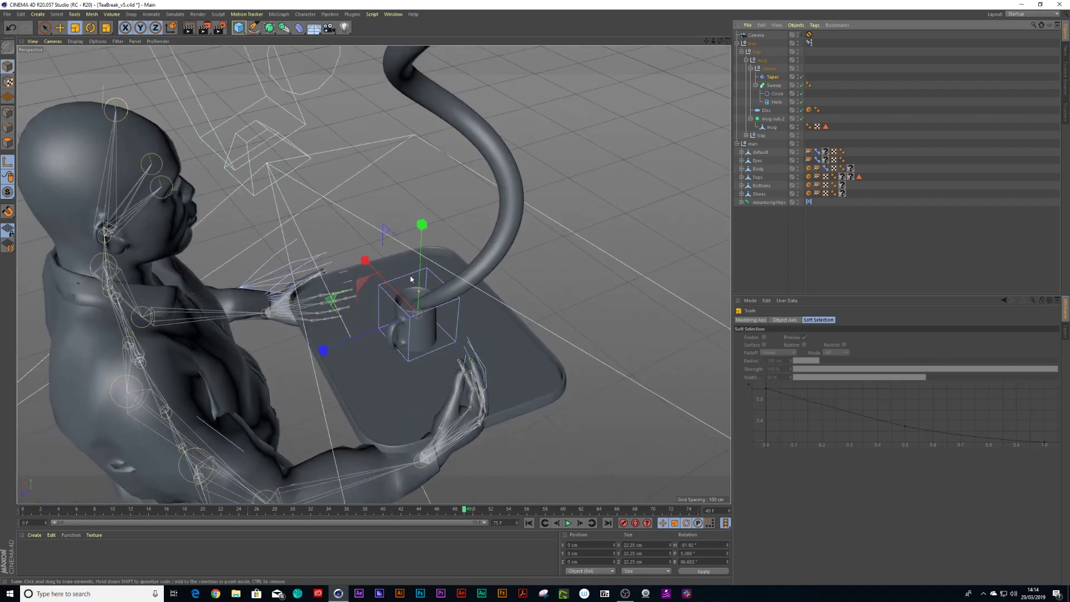
key("space")
left_click_drag(421, 229, 422, 201)
left_click_drag(420, 266, 421, 229)
key("ctrl+z")
Raise the Taper's strength to 57% and rotate it around its heading.
left_click(773, 78)
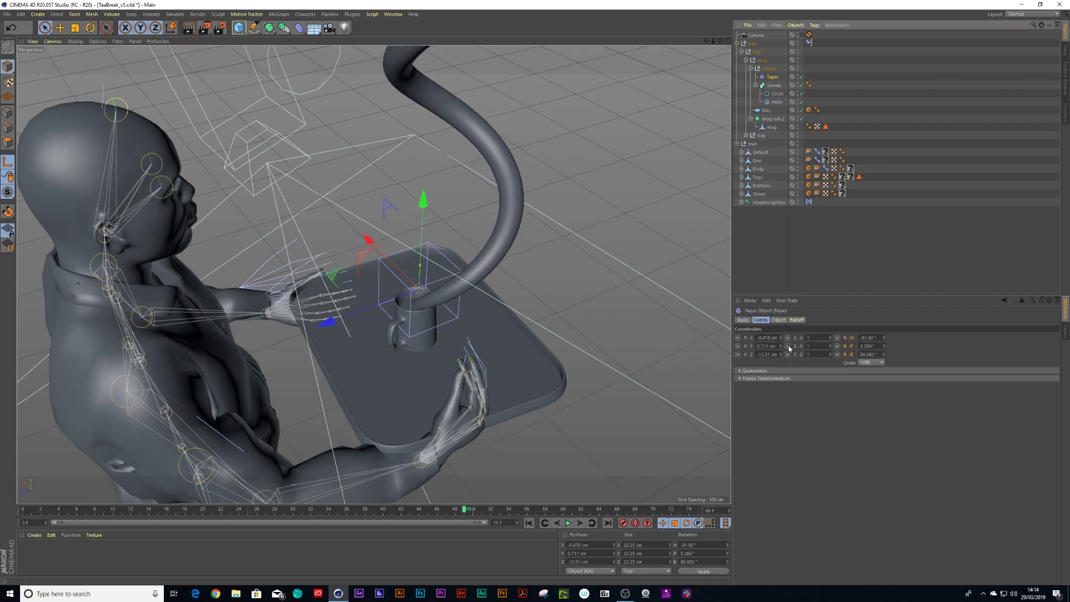
left_click(779, 320)
left_click_drag(792, 355, 789, 341)
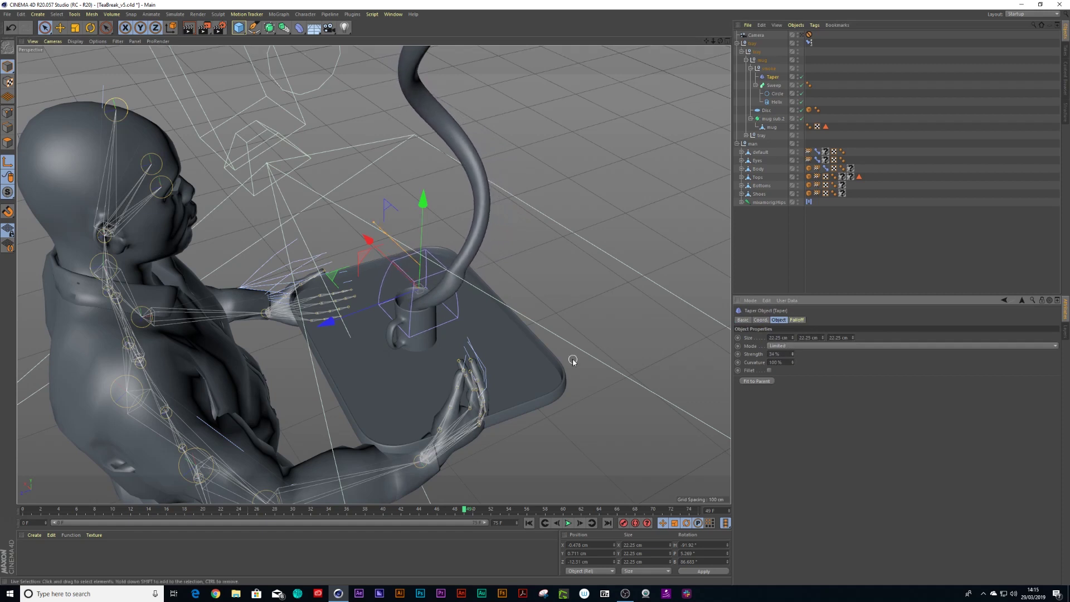
key("r")
left_click_drag(375, 283, 483, 303)
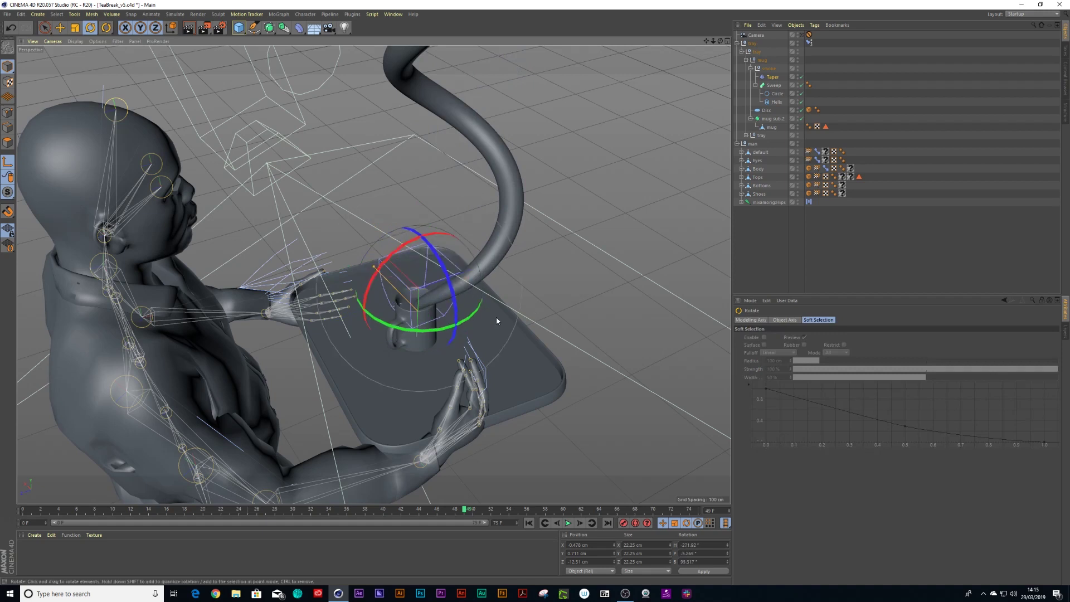
left_click(780, 79)
mouse_move(793, 354)
left_mouse_down()
mouse_move(793, 344)
mouse_move(794, 352)
left_mouse_up()
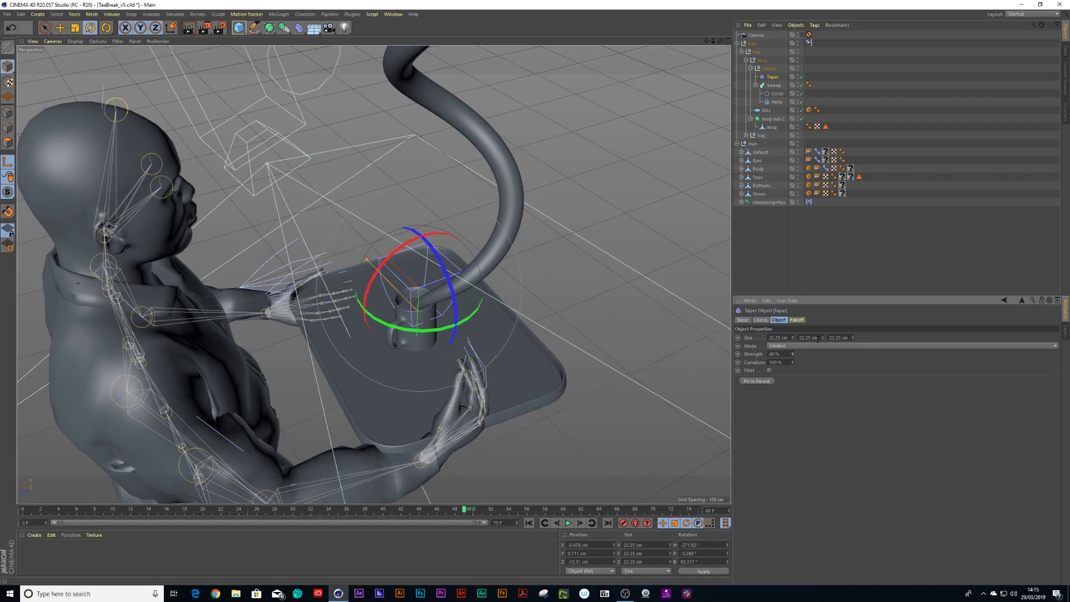
Stretch the Taper to 177.25 cm, move it up the smoke, increase strength, and duplicate it as Taper.1.
left_click_drag(824, 339, 824, 272)
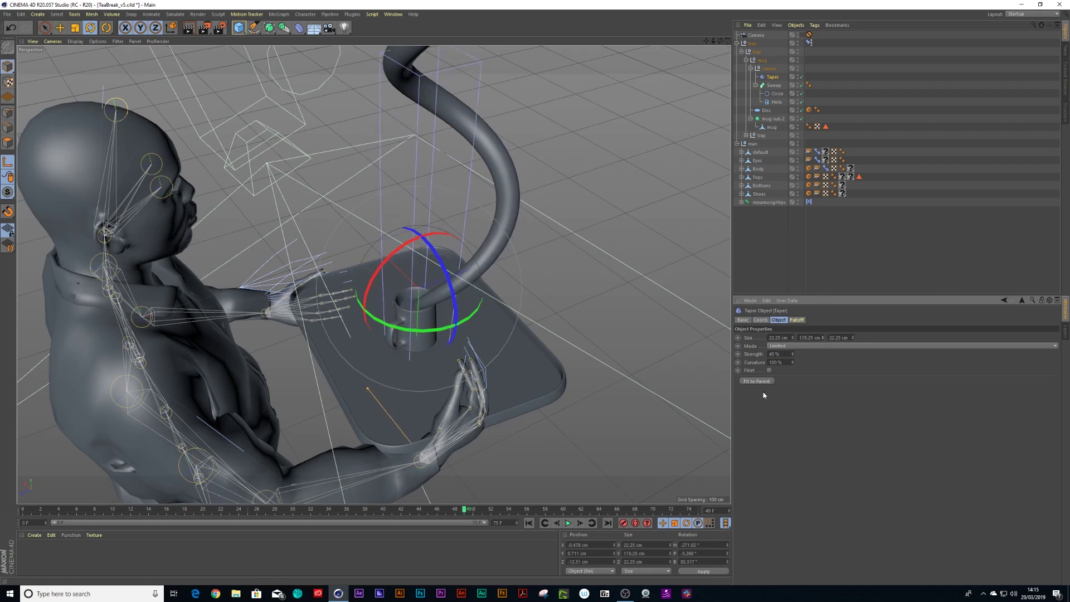
key("space")
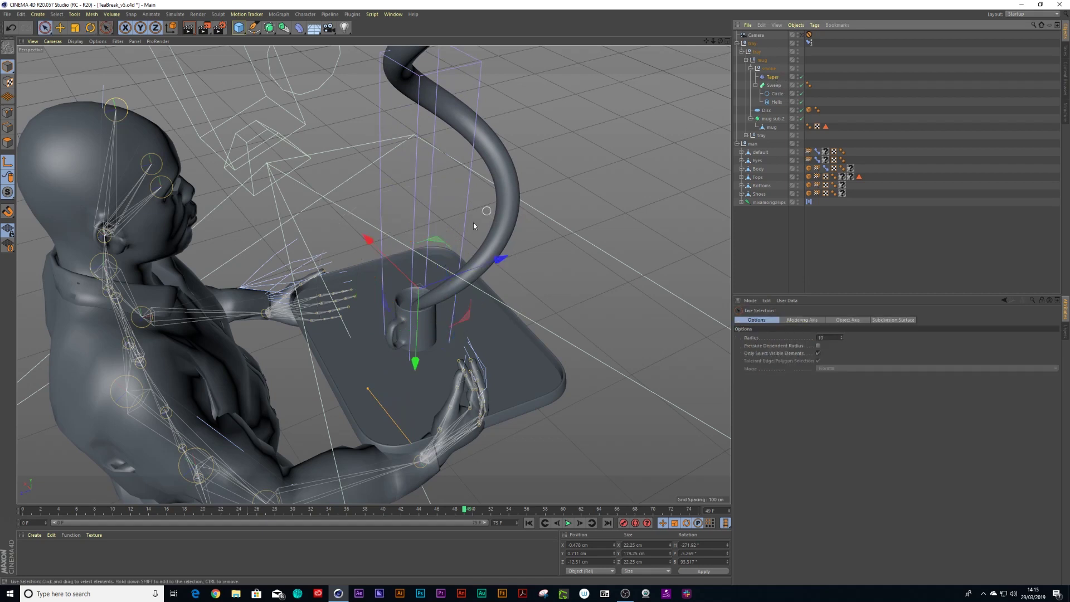
left_click_drag(418, 363, 422, 237)
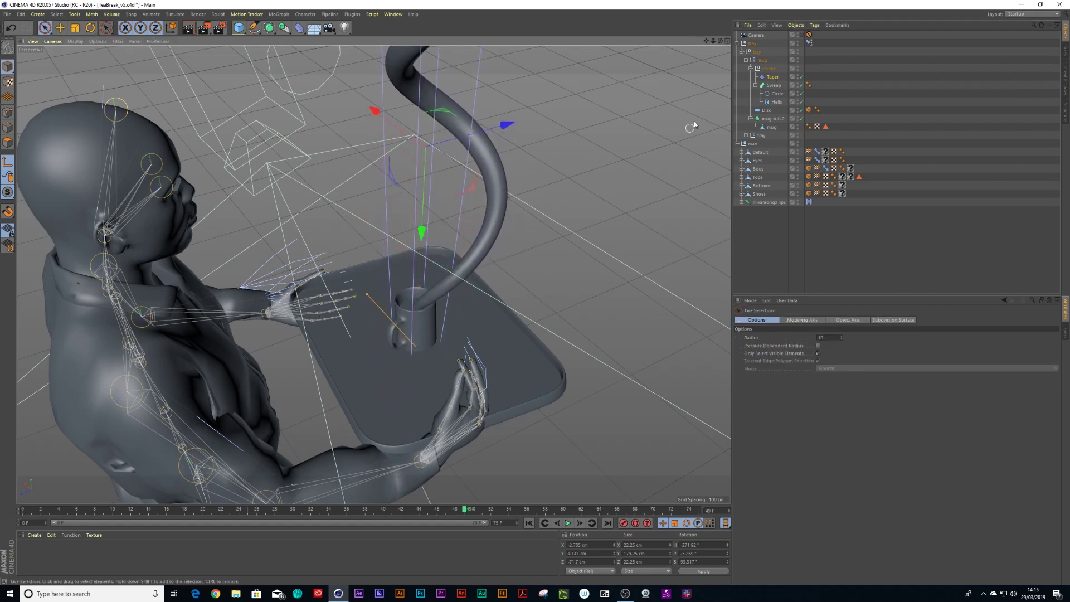
left_click_drag(792, 353, 793, 337)
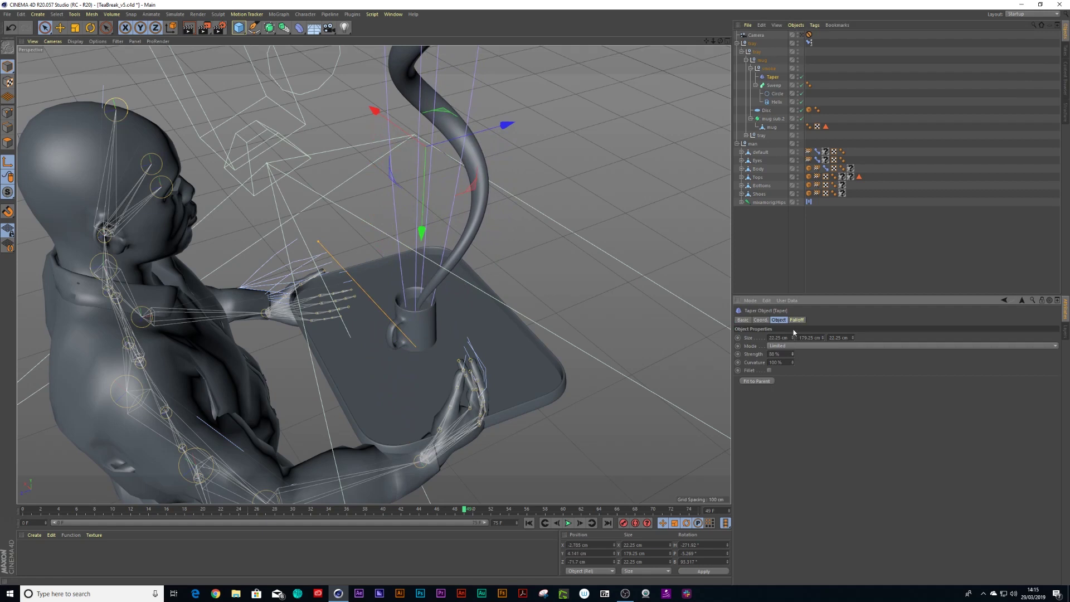
left_click_drag(778, 79, 778, 72, "ctrl")
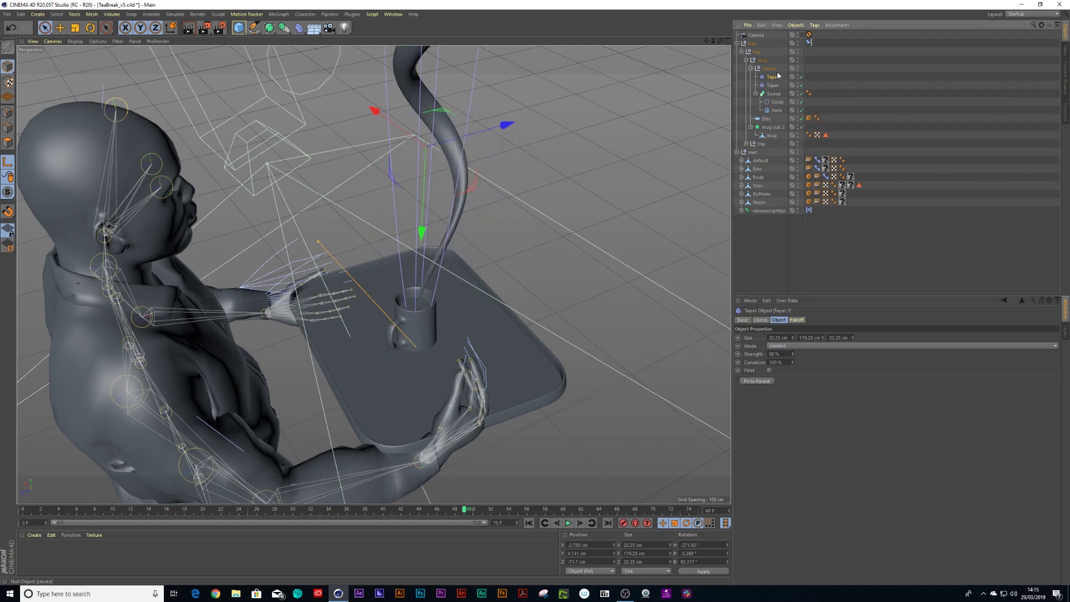
Rotate Taper.1 180° on its heading, lower its strength to -20%, and return to the camera view.
key("r")
left_click_drag(375, 143, 489, 149)
left_click(775, 77)
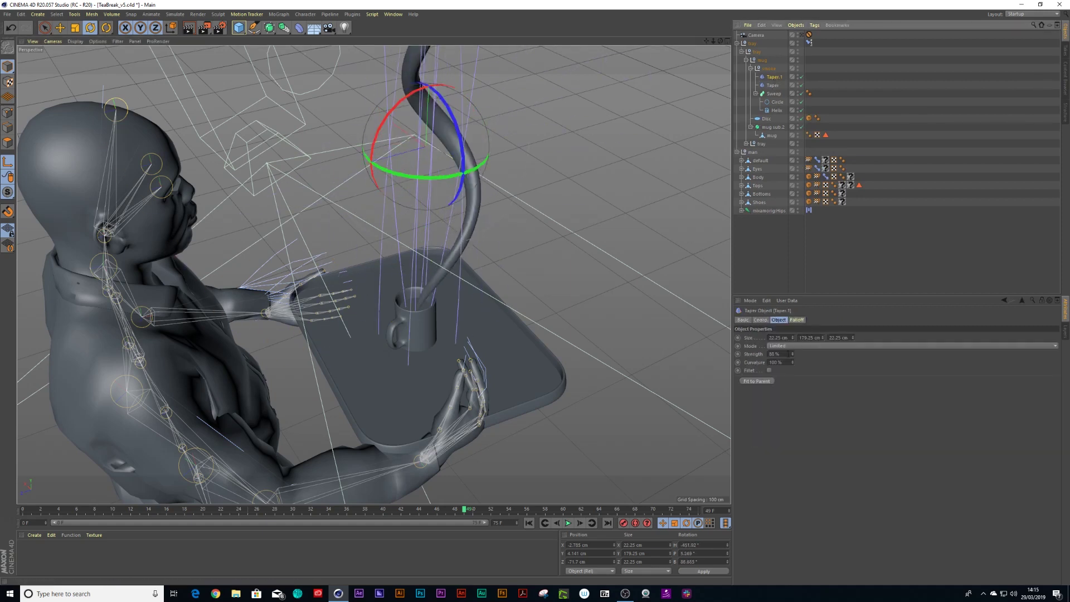
left_click_drag(794, 357, 790, 403)
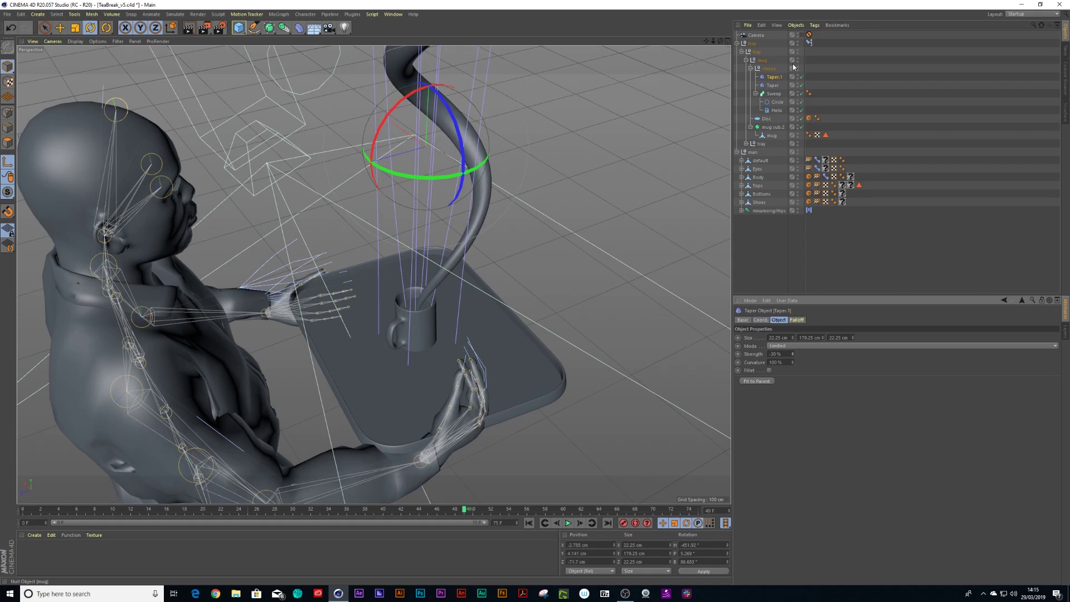
left_click(801, 36)
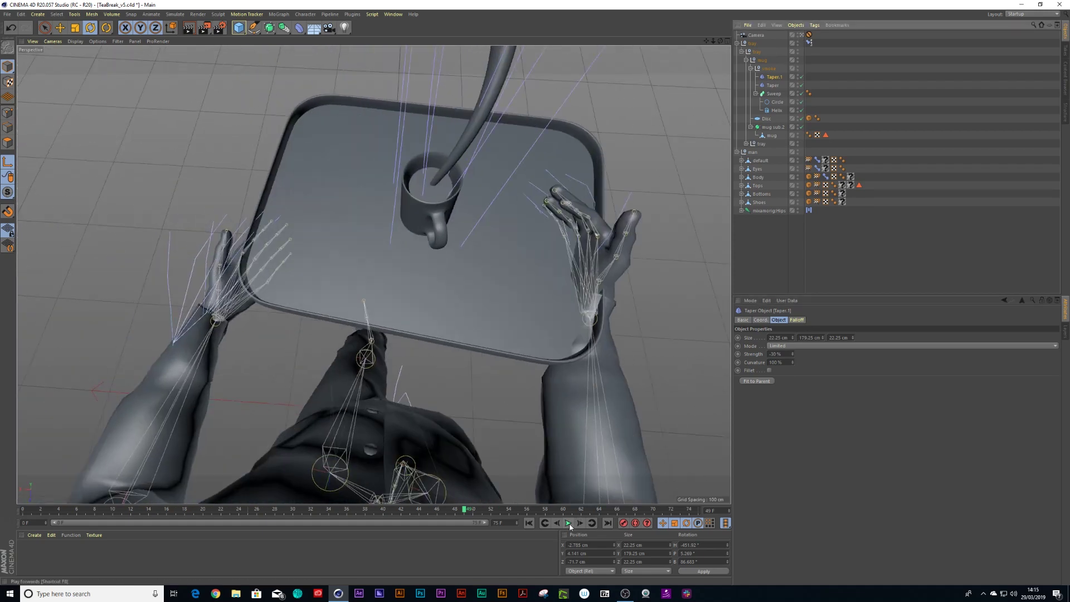
Play the animation through the camera, pausing once to inspect a frame before resuming.
left_click(568, 524)
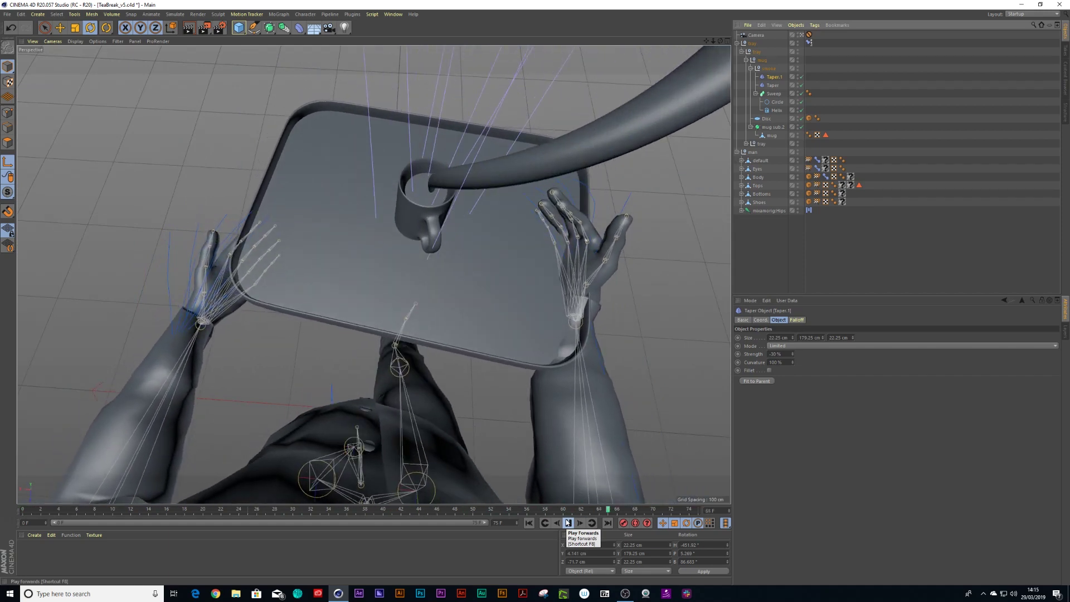
left_click(569, 524)
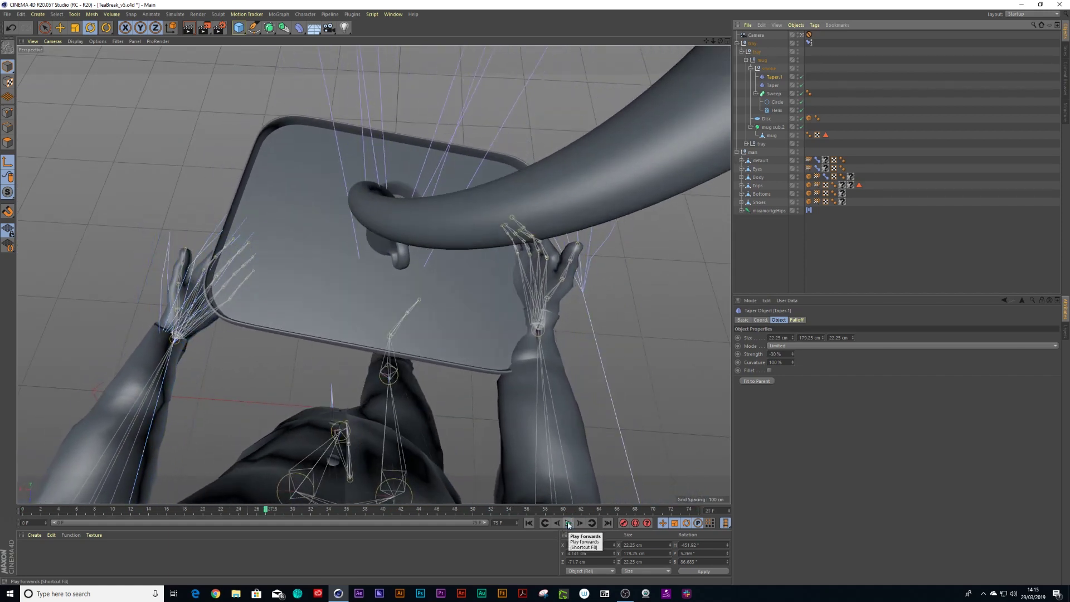
left_click(568, 524)
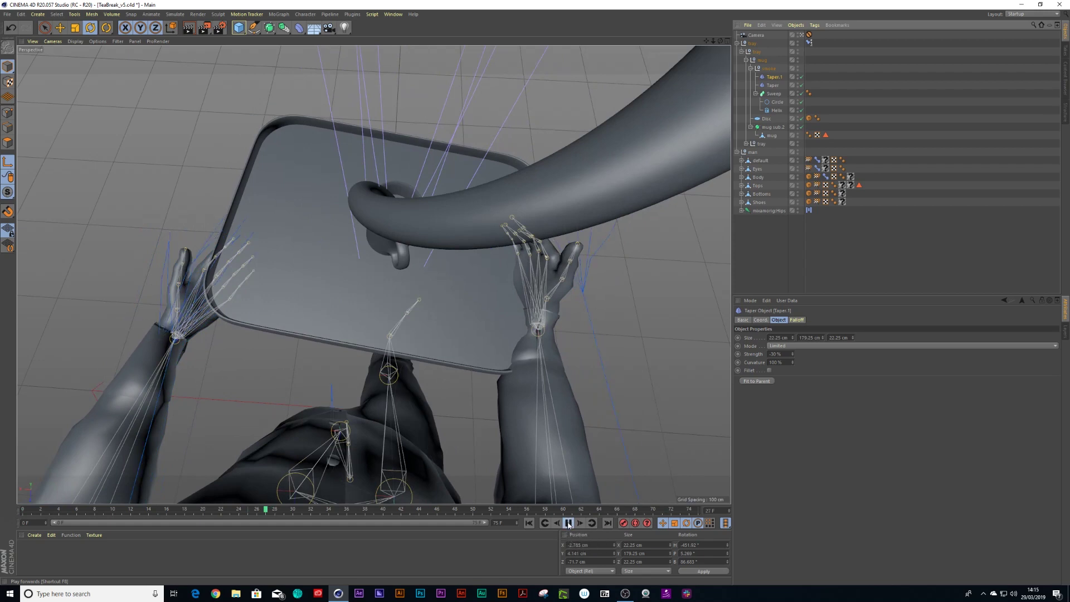